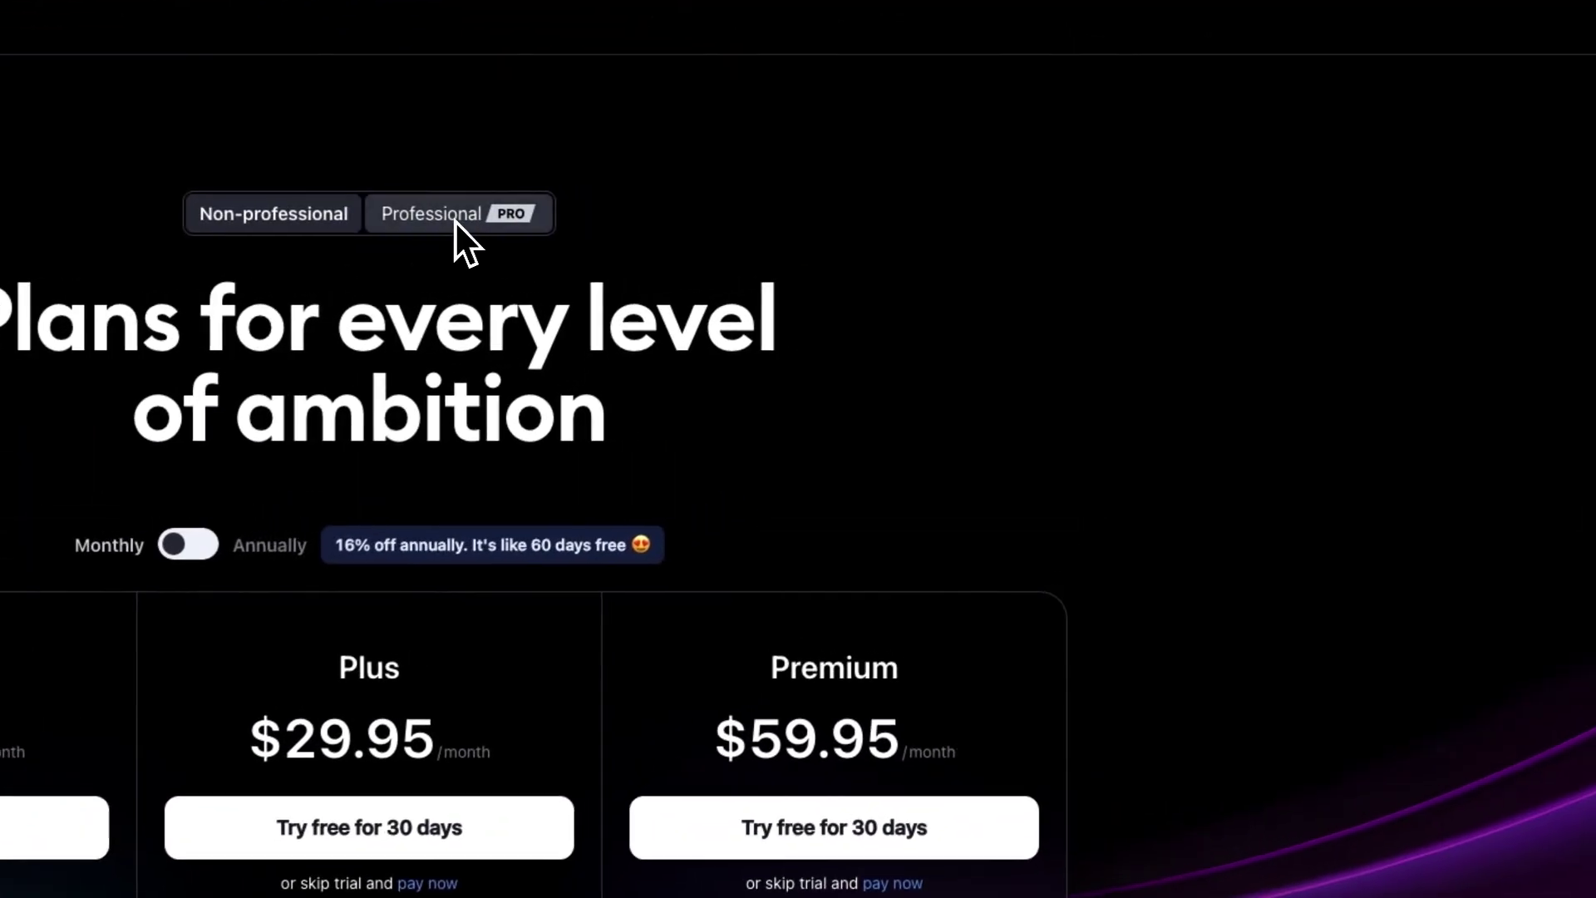
Show the Professional plans and review Expert at $239.95 and Ultimate at $599.95 per month.
{"action": "left_click", "coordinate": [456, 221]}
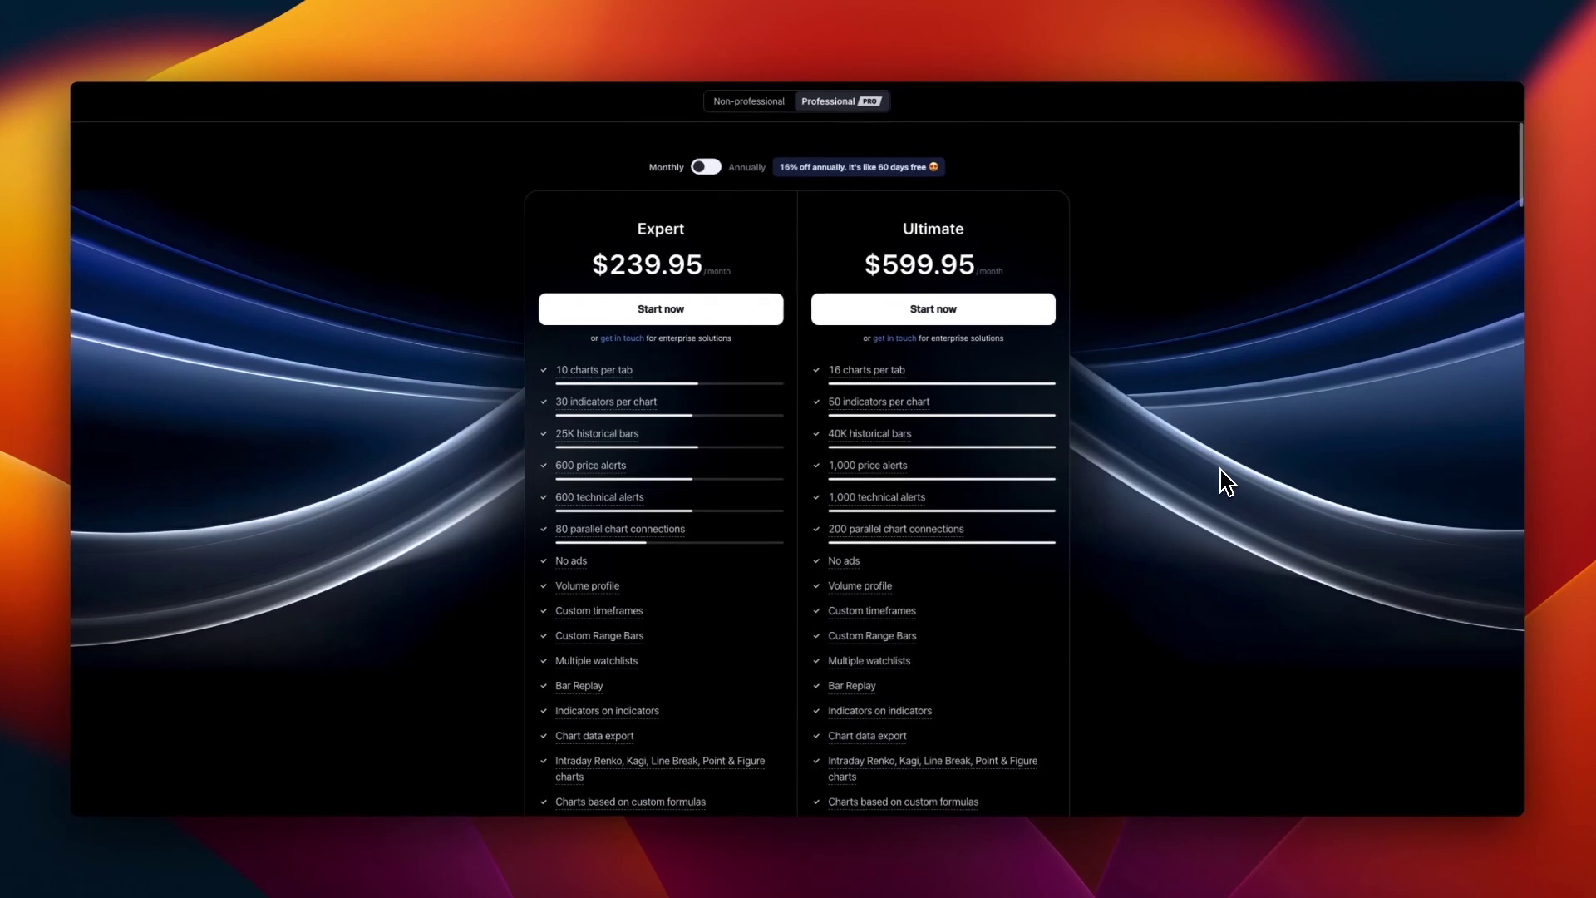
{"action": "scroll", "coordinate": [1228, 482], "scroll_direction": "down", "scroll_amount": 5}
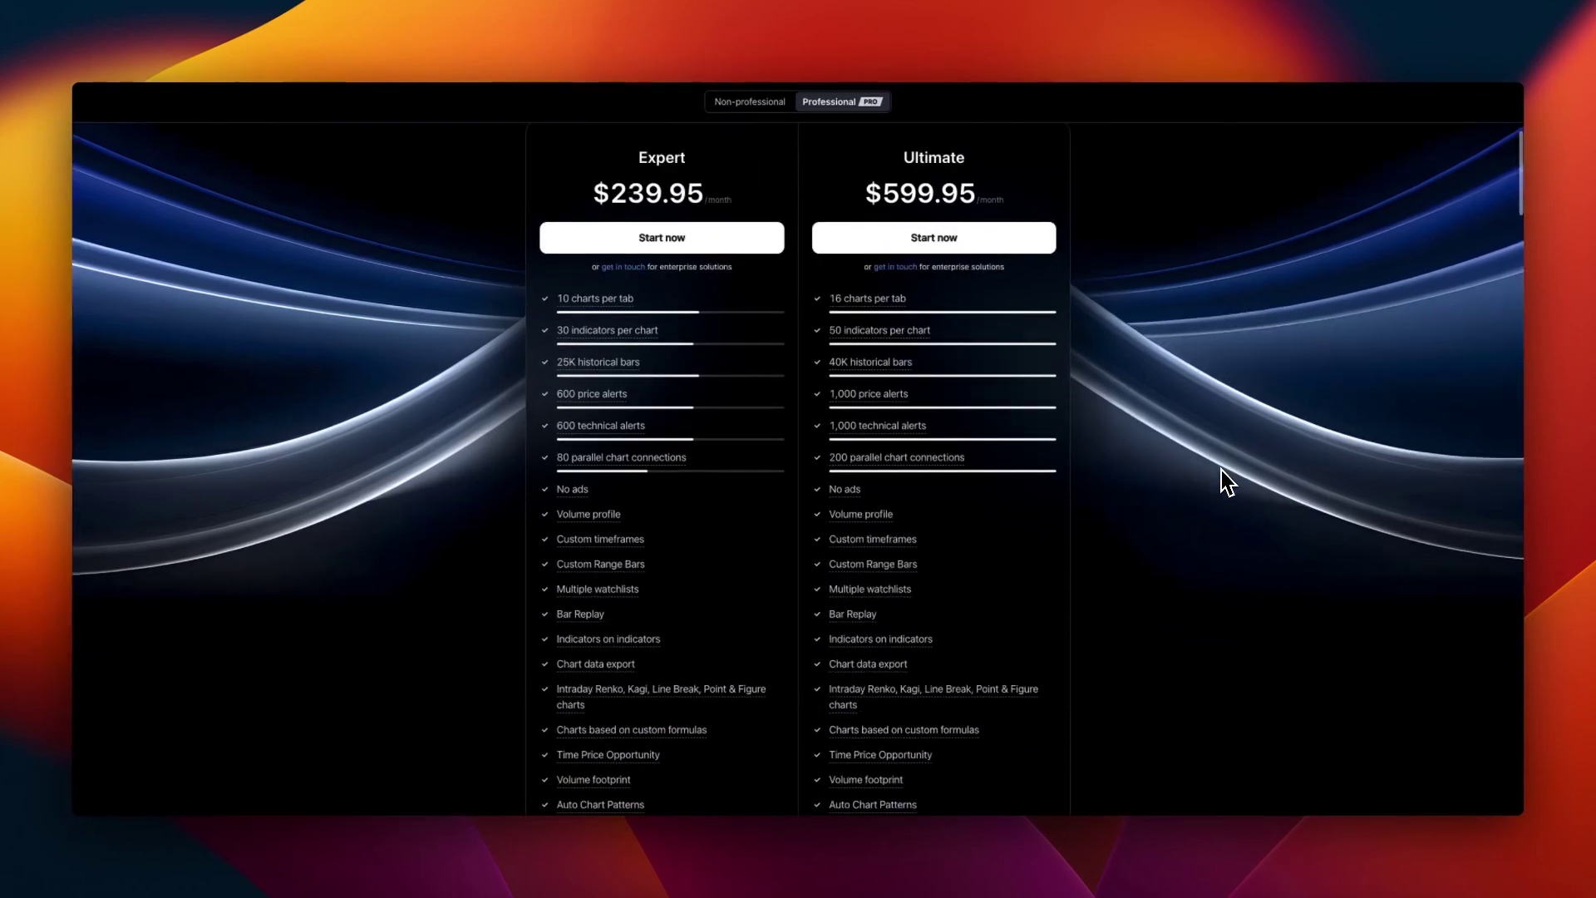
{"action": "scroll", "coordinate": [1221, 469], "scroll_direction": "up", "scroll_amount": 10}
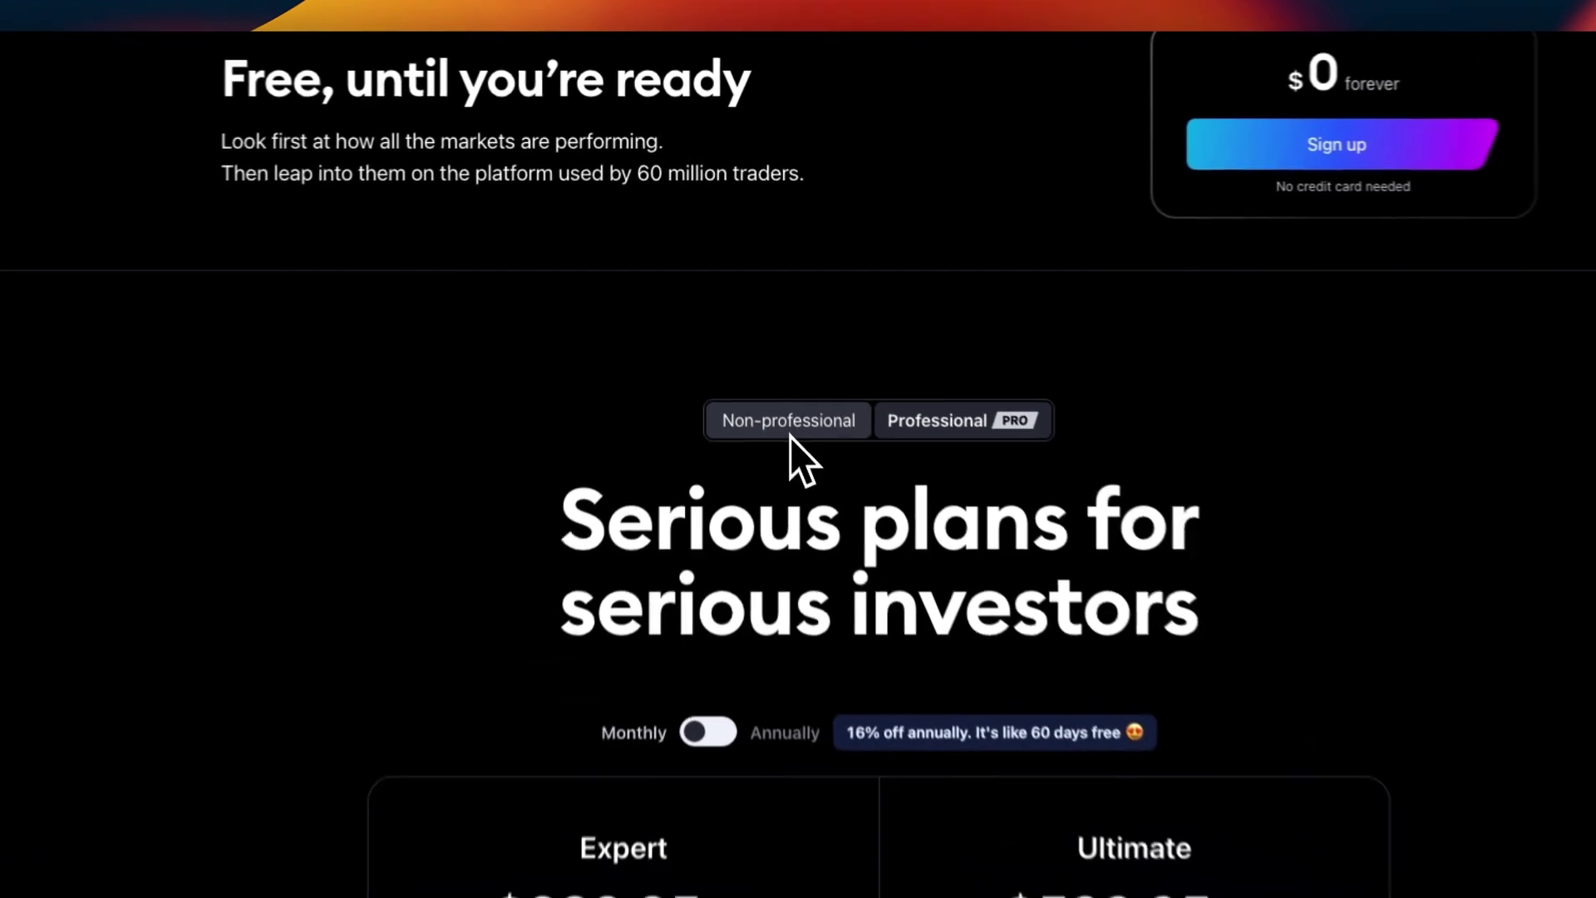
Return to the Non-professional Essential, Plus and Premium plans and review their annual prices and features.
{"action": "left_click", "coordinate": [790, 430]}
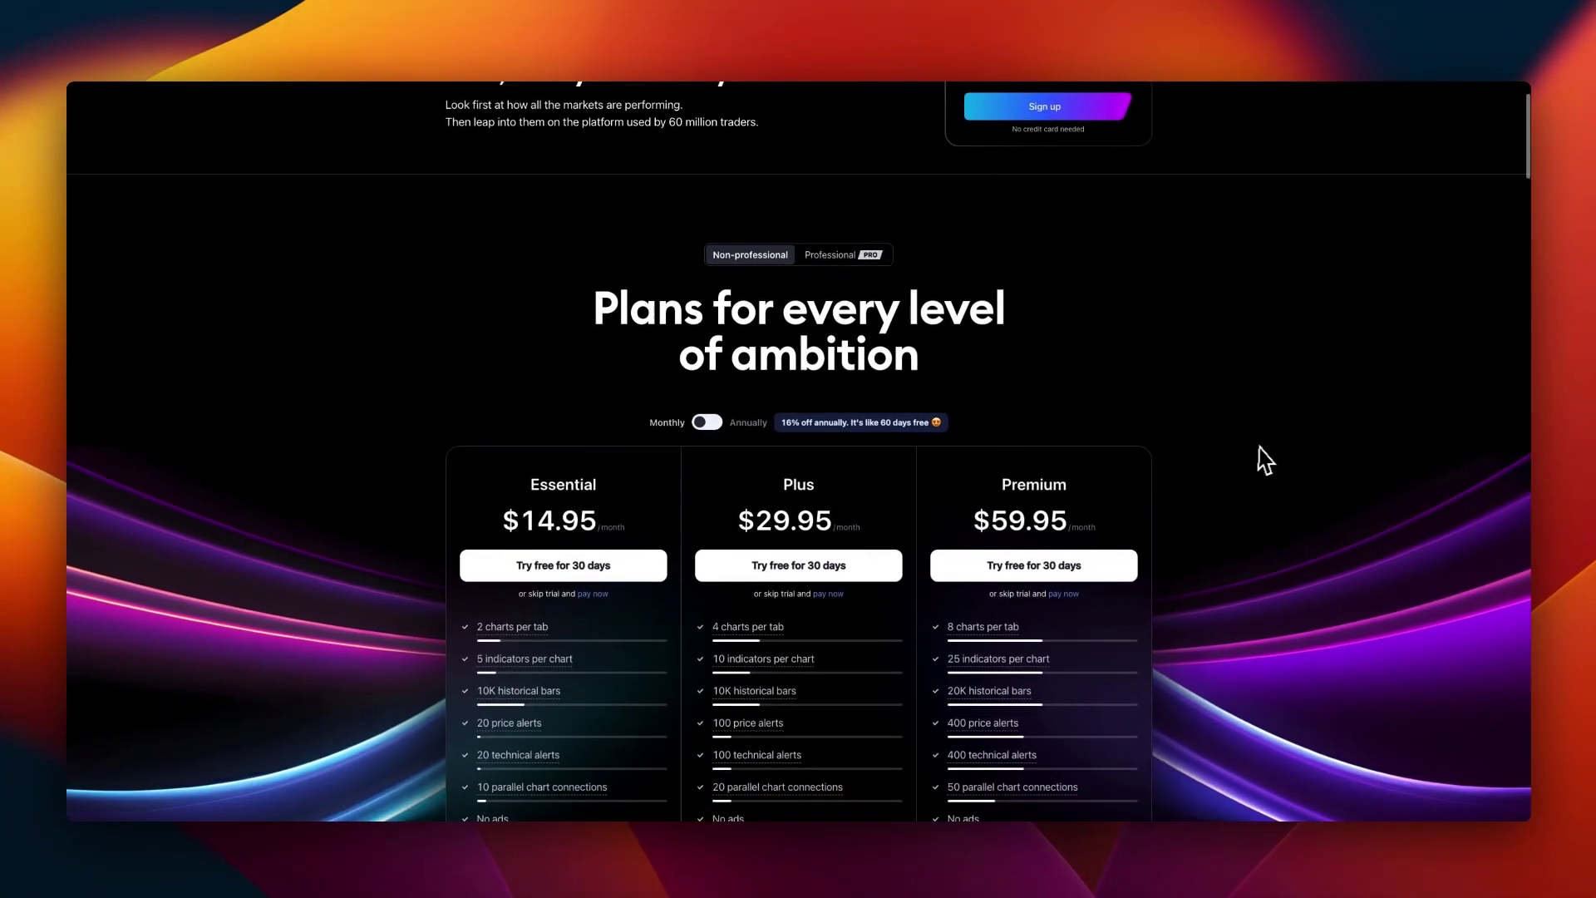
{"action": "scroll", "coordinate": [1257, 453], "scroll_direction": "down", "scroll_amount": 3}
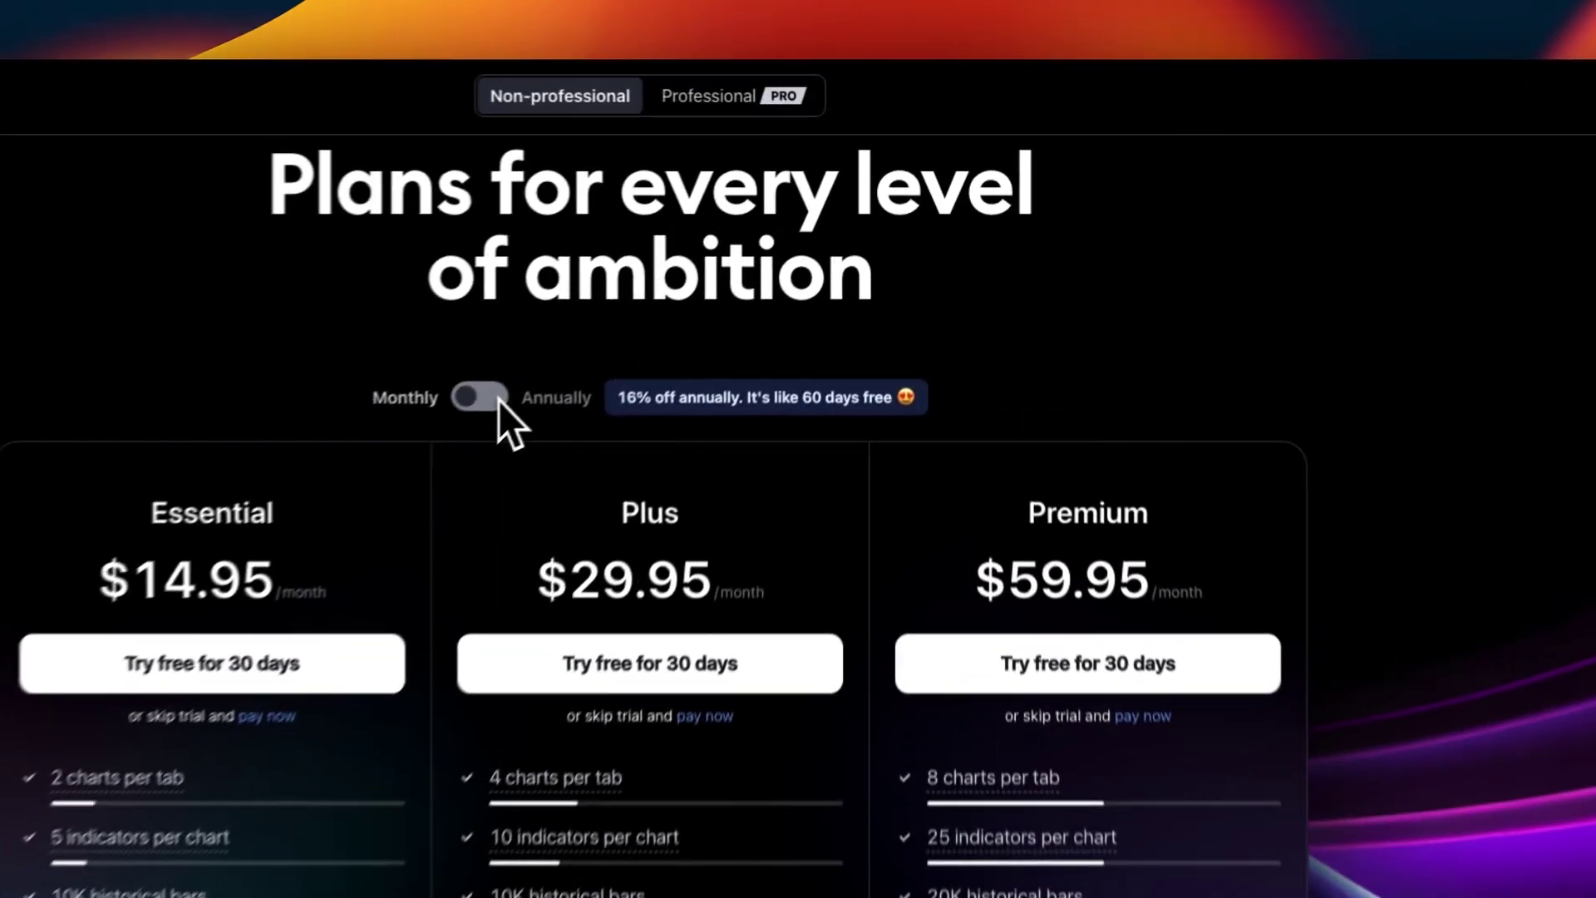
{"action": "left_click", "coordinate": [715, 264]}
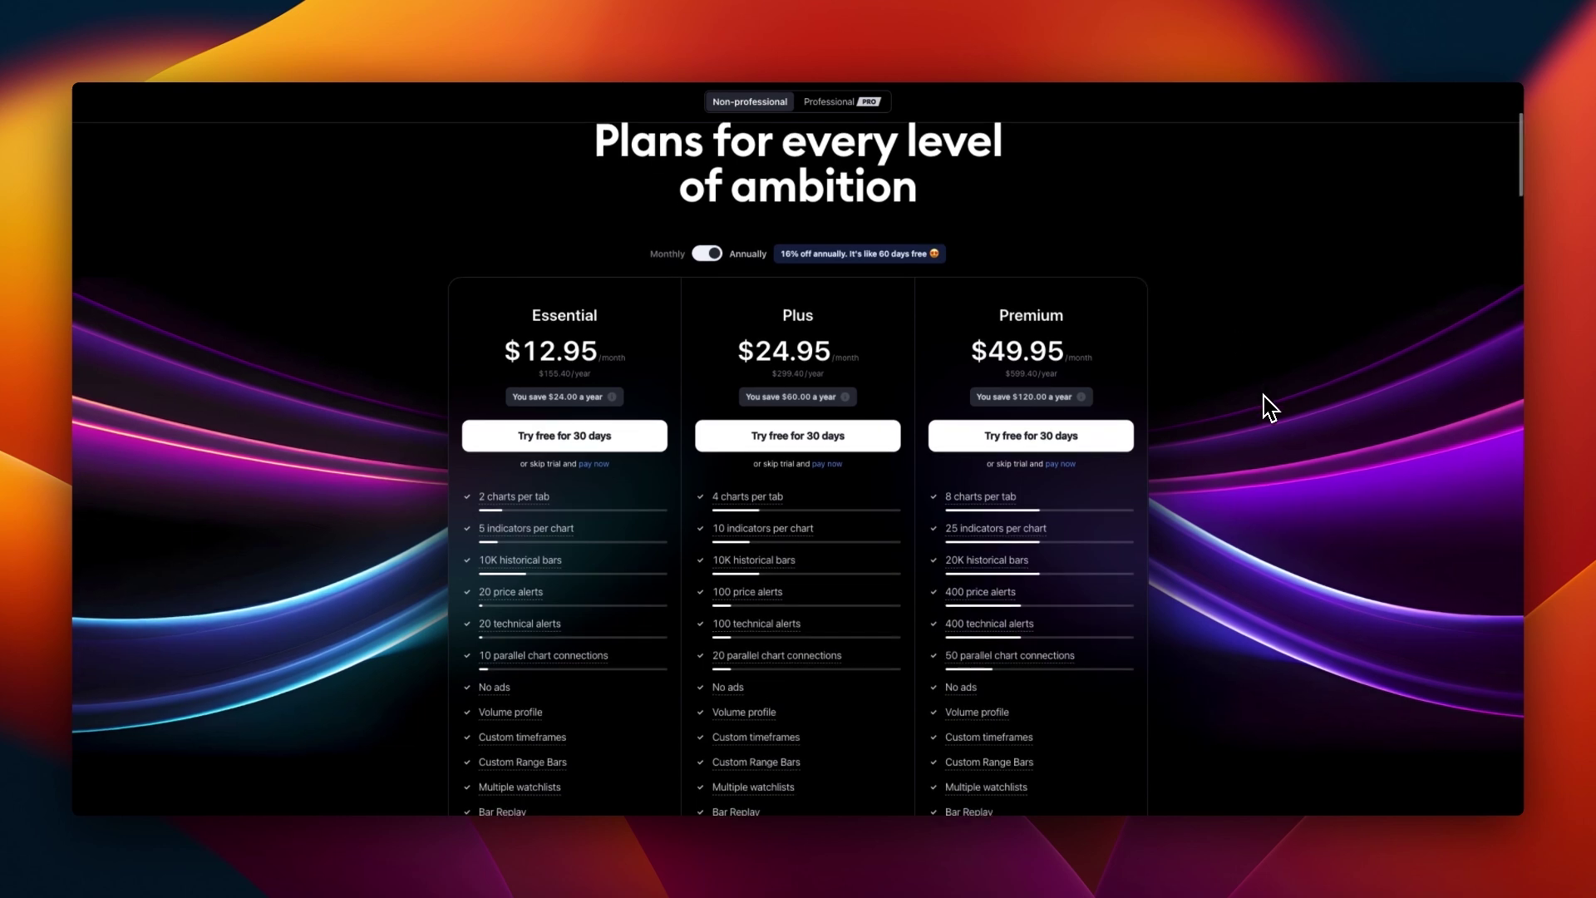
{"action": "scroll", "coordinate": [1264, 395], "scroll_direction": "down", "scroll_amount": 1}
{"action": "scroll", "coordinate": [1264, 396], "scroll_direction": "down", "scroll_amount": 3}
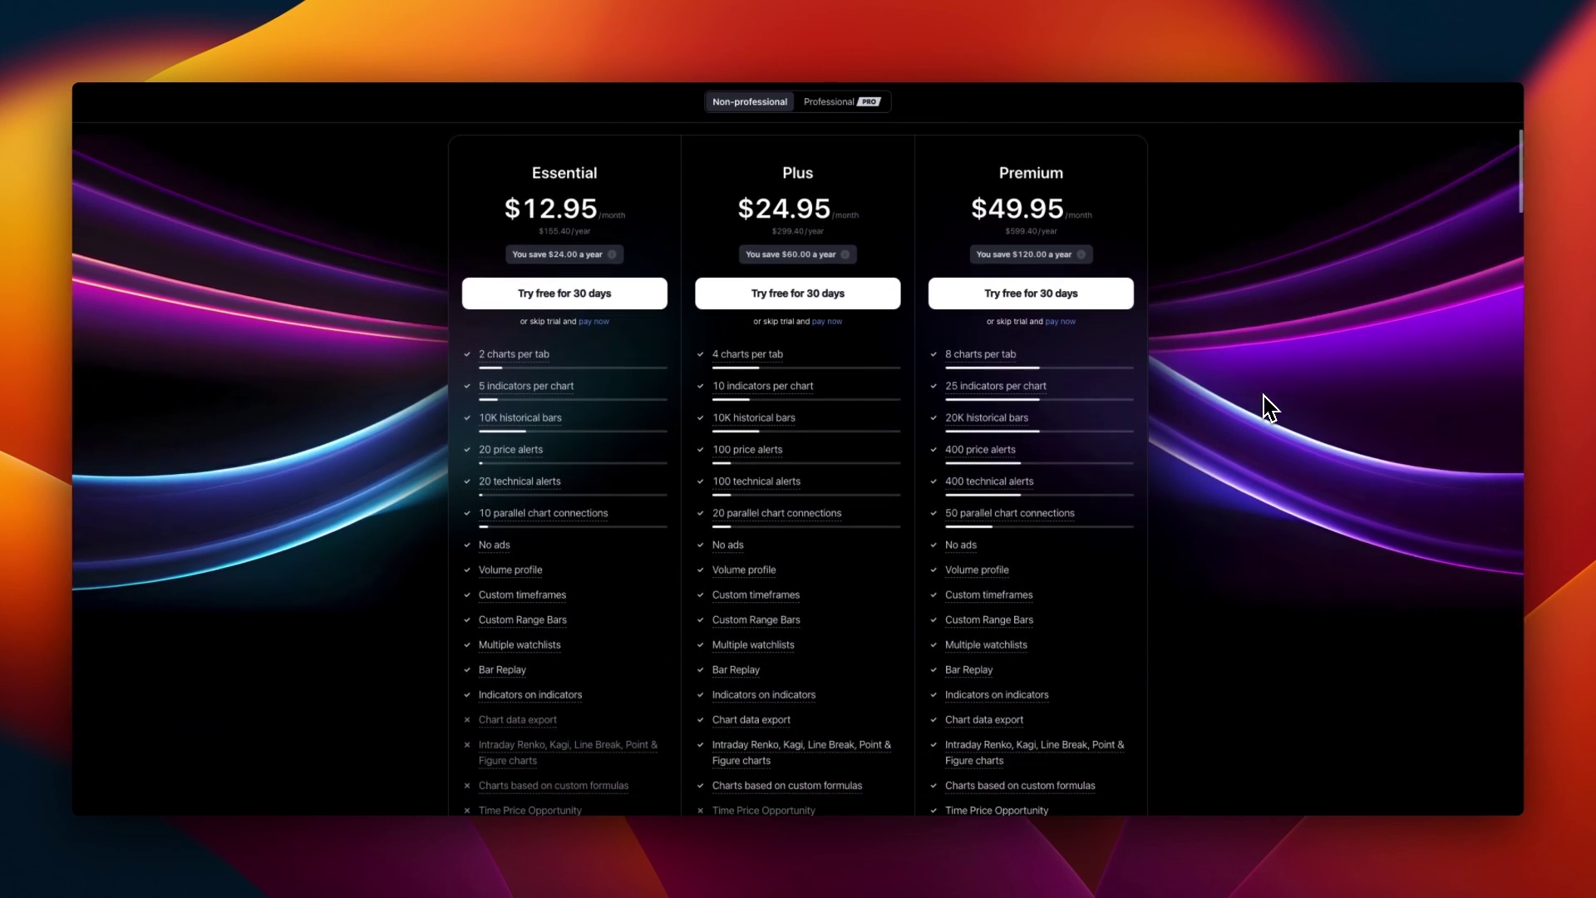
{"action": "scroll", "coordinate": [1263, 396], "scroll_direction": "down", "scroll_amount": 1}
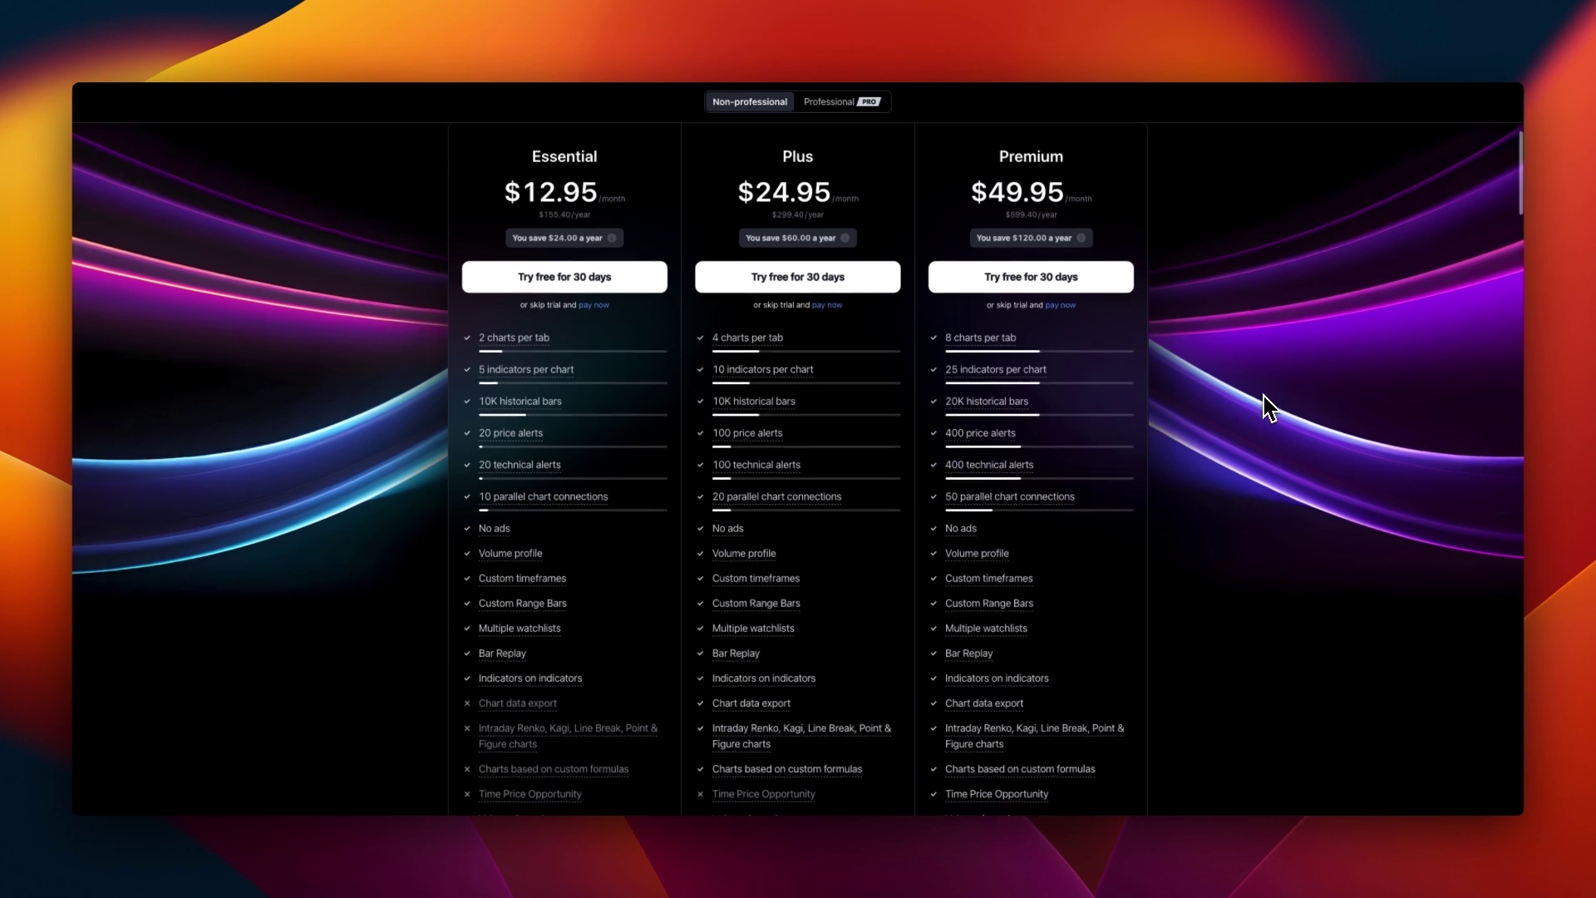
{"action": "scroll", "coordinate": [1266, 408], "scroll_direction": "down", "scroll_amount": 1}
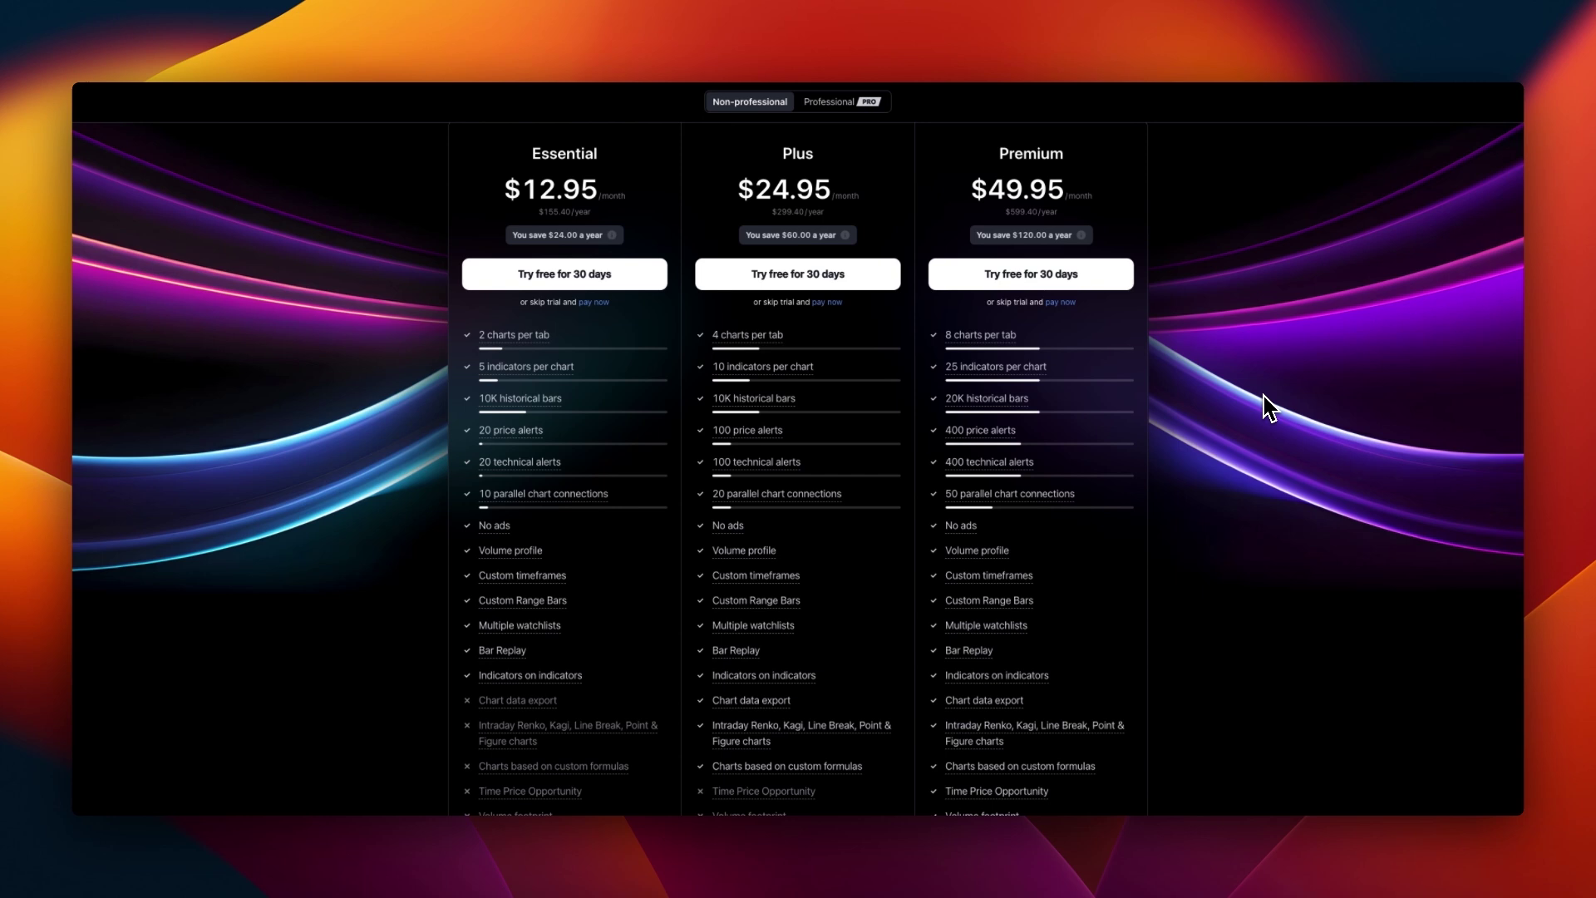
{"action": "scroll", "coordinate": [1263, 396], "scroll_direction": "up", "scroll_amount": 2}
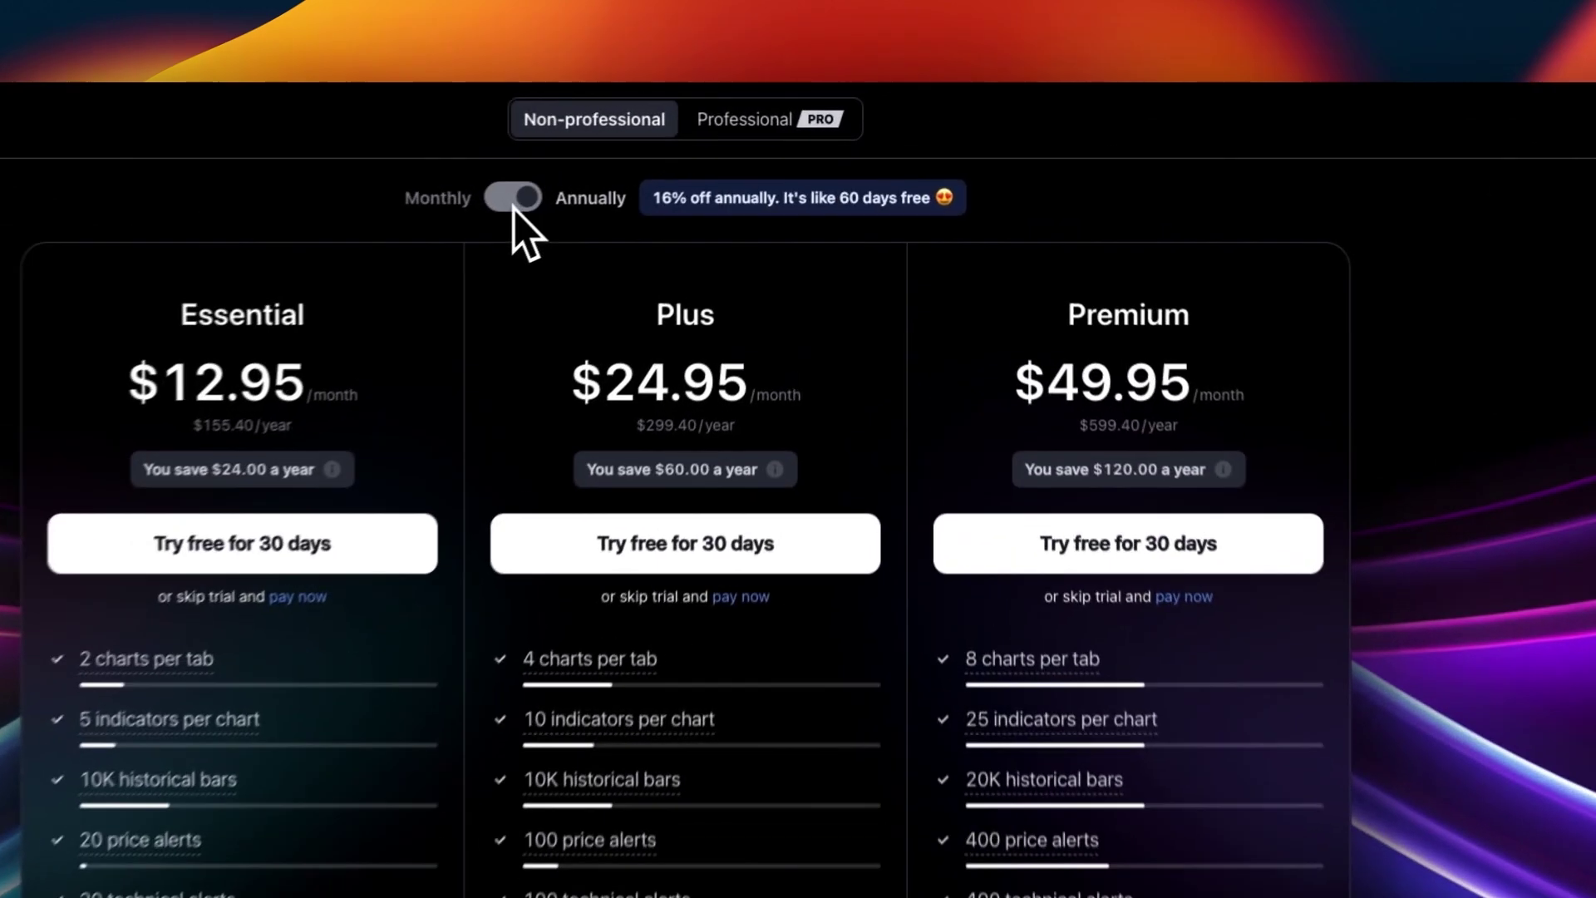
{"action": "left_click", "coordinate": [708, 143]}
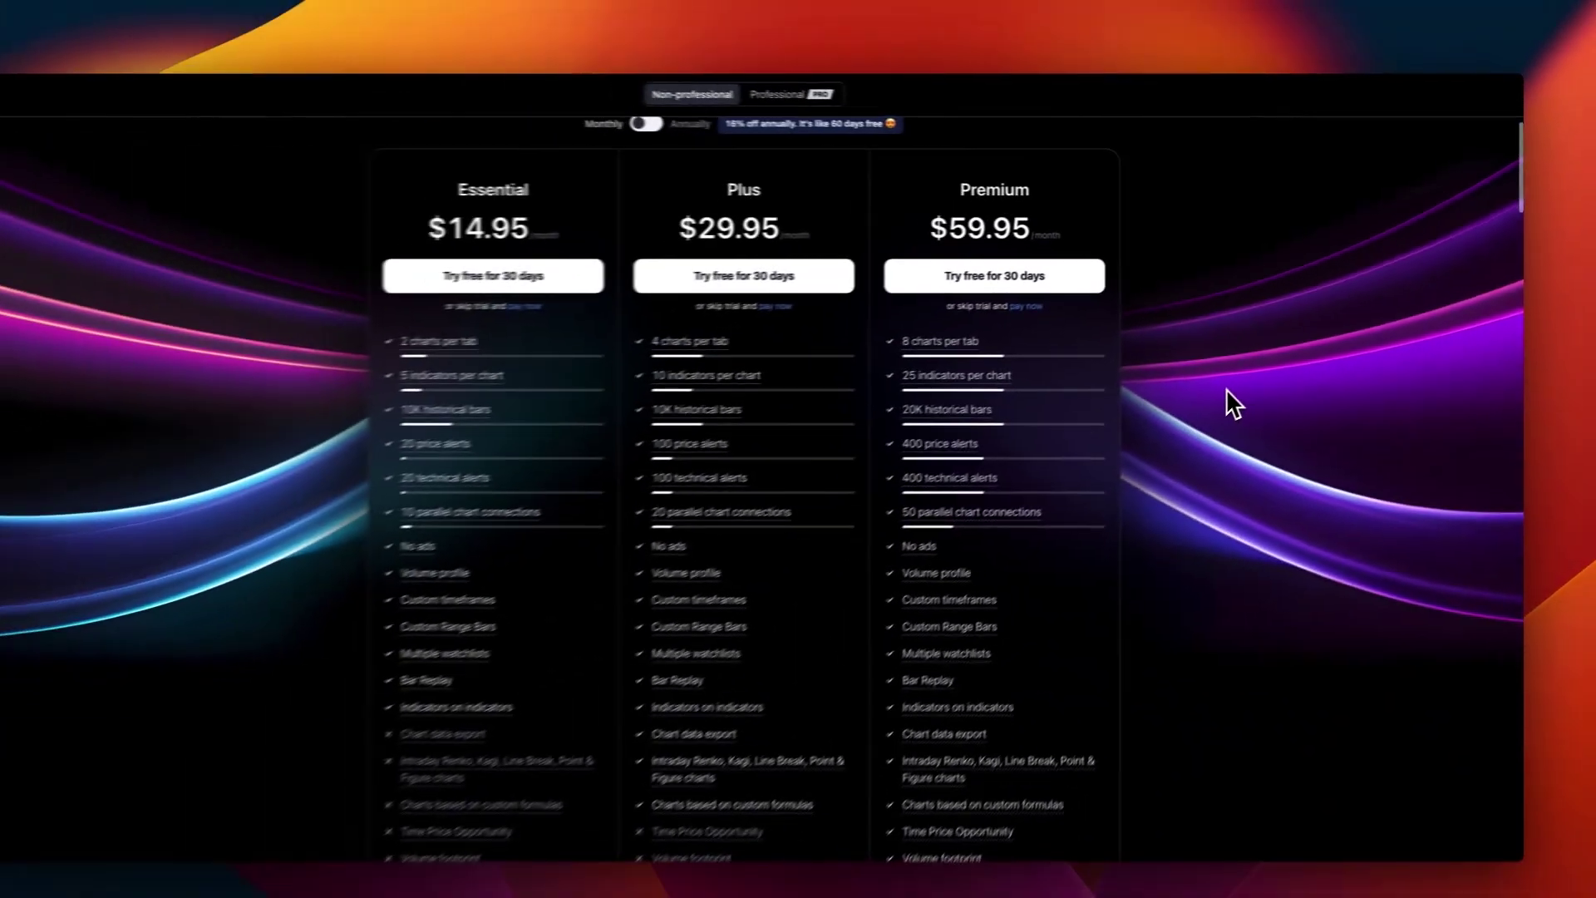
{"action": "scroll", "coordinate": [1247, 395], "scroll_direction": "down", "scroll_amount": 1}
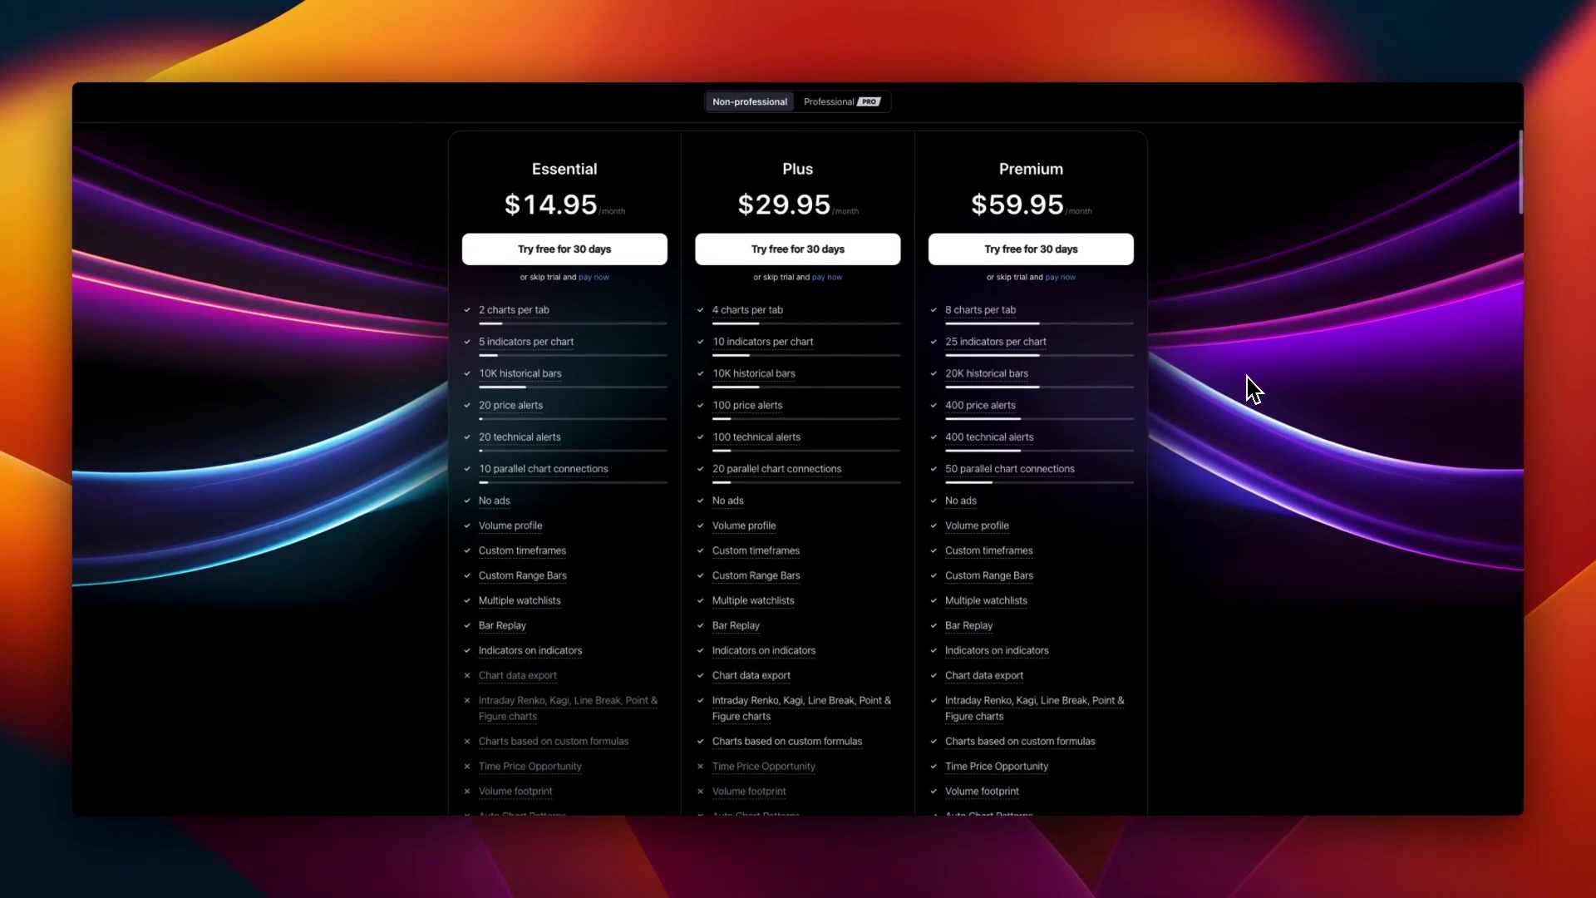
{"action": "scroll", "coordinate": [1253, 390], "scroll_direction": "down", "scroll_amount": 1}
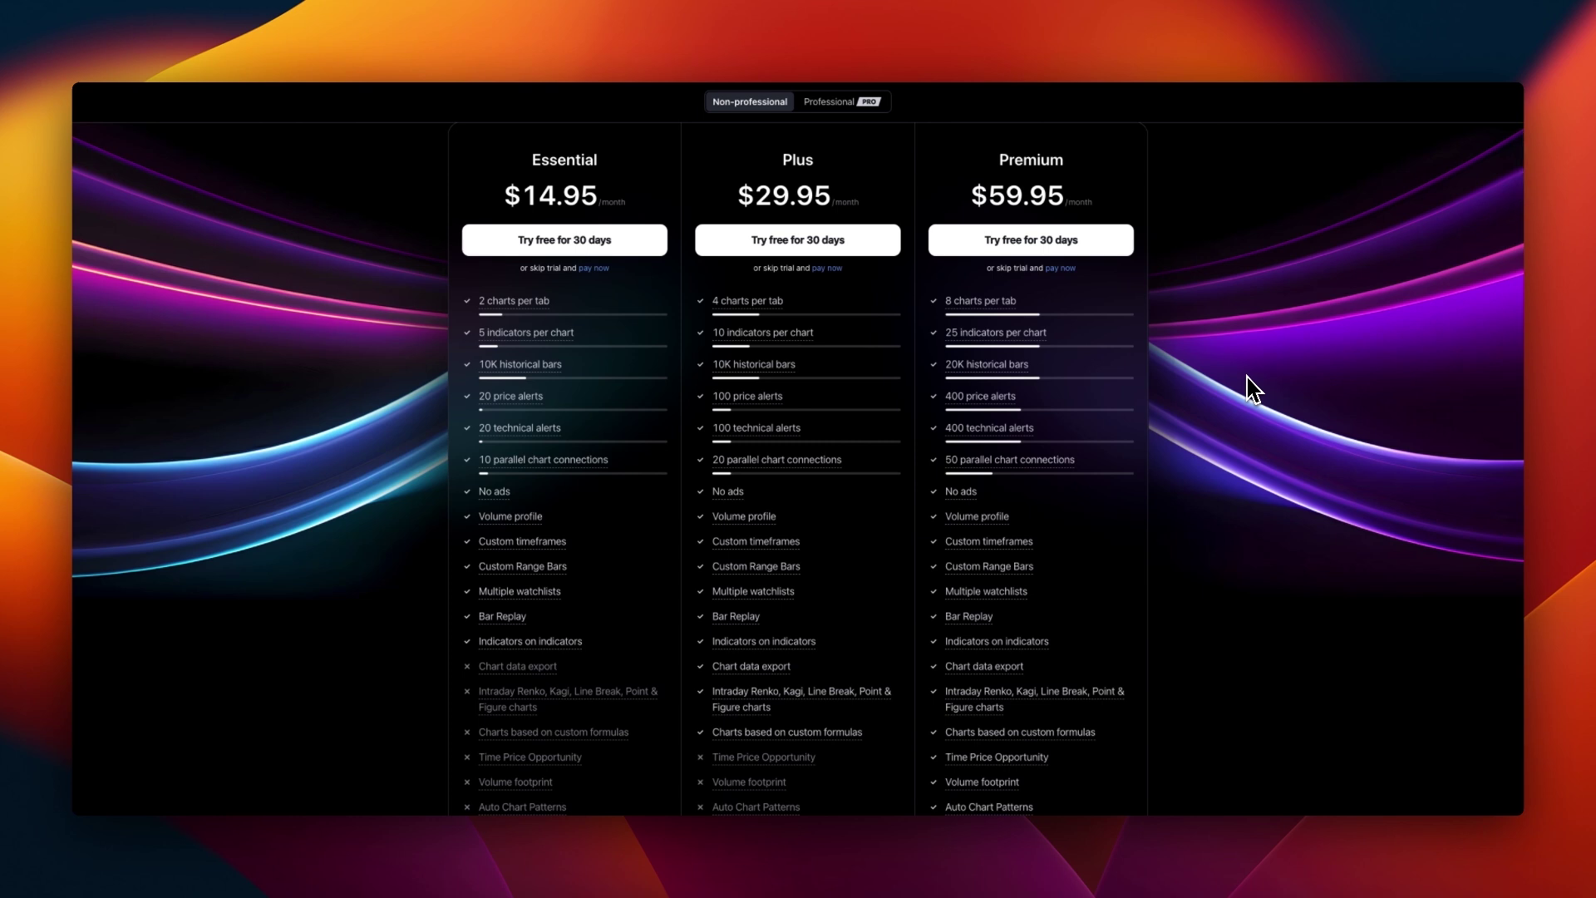
{"action": "scroll", "coordinate": [1253, 389], "scroll_direction": "down", "scroll_amount": 1}
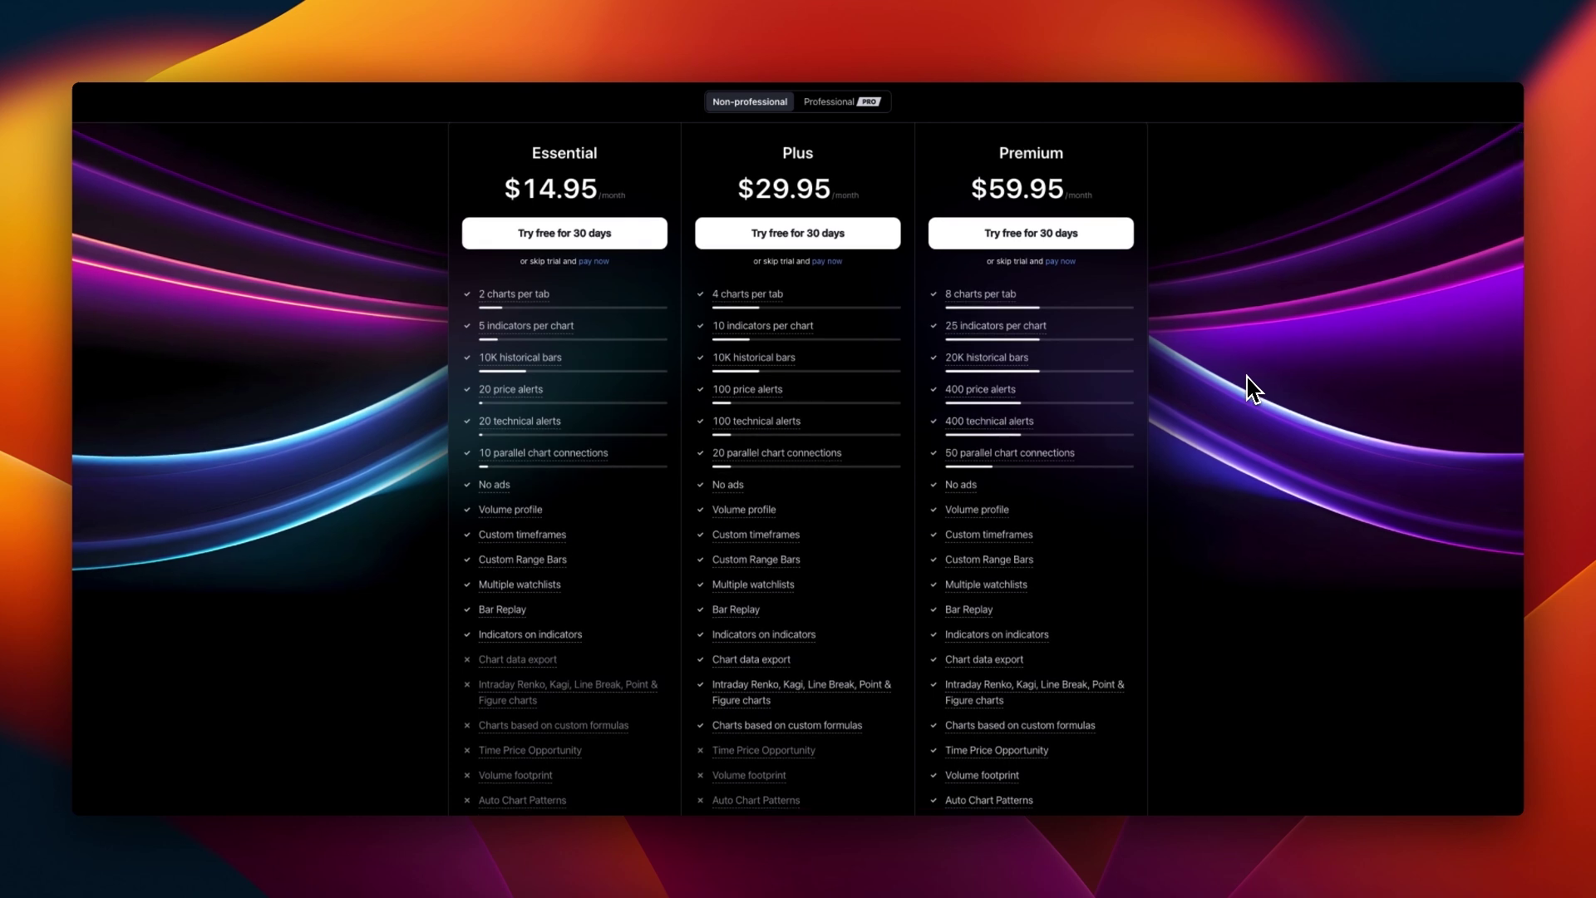
{"action": "scroll", "coordinate": [1253, 389], "scroll_direction": "down", "scroll_amount": 1}
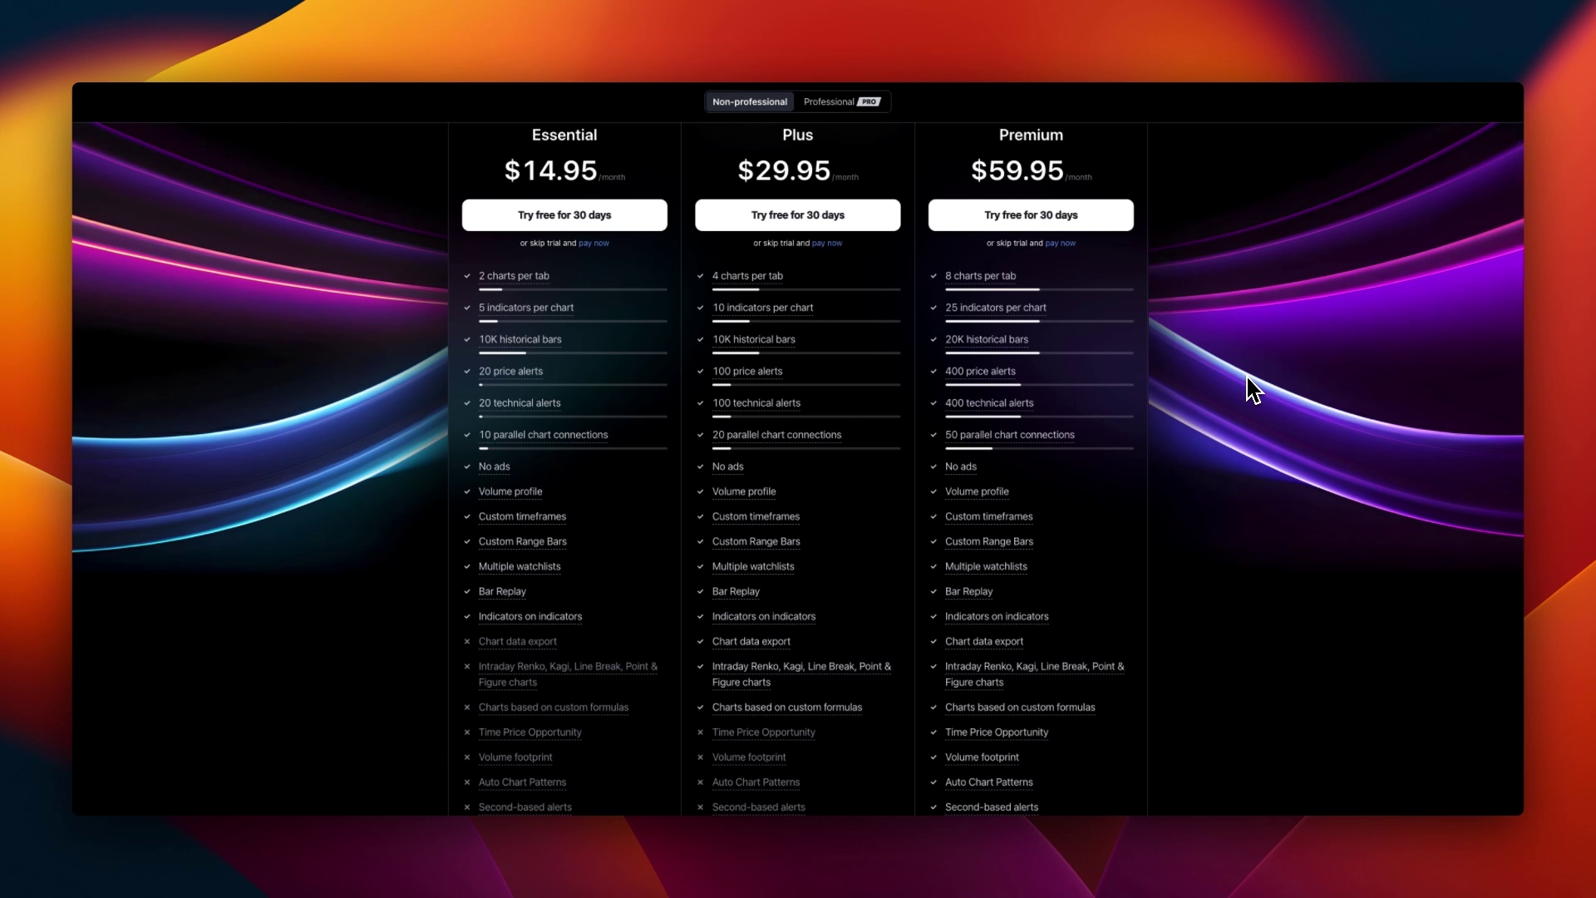
{"action": "scroll", "coordinate": [1253, 389], "scroll_direction": "down", "scroll_amount": 3}
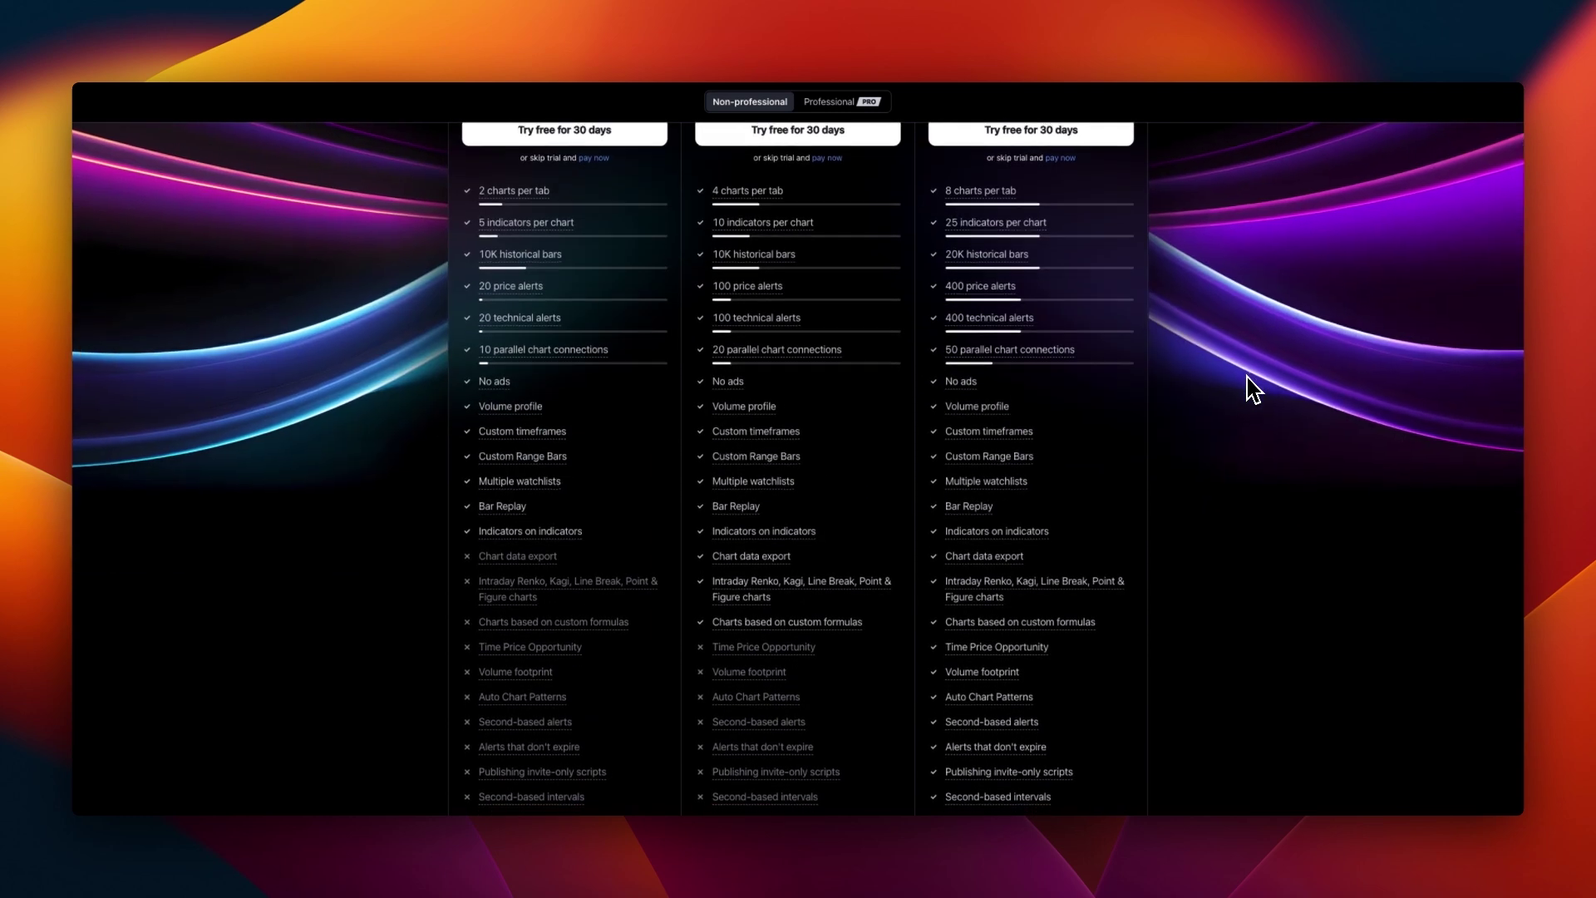
{"action": "scroll", "coordinate": [1247, 388], "scroll_direction": "down", "scroll_amount": 1}
{"action": "scroll", "coordinate": [1223, 390], "scroll_direction": "up", "scroll_amount": 5}
{"action": "scroll", "coordinate": [1204, 389], "scroll_direction": "down", "scroll_amount": 6}
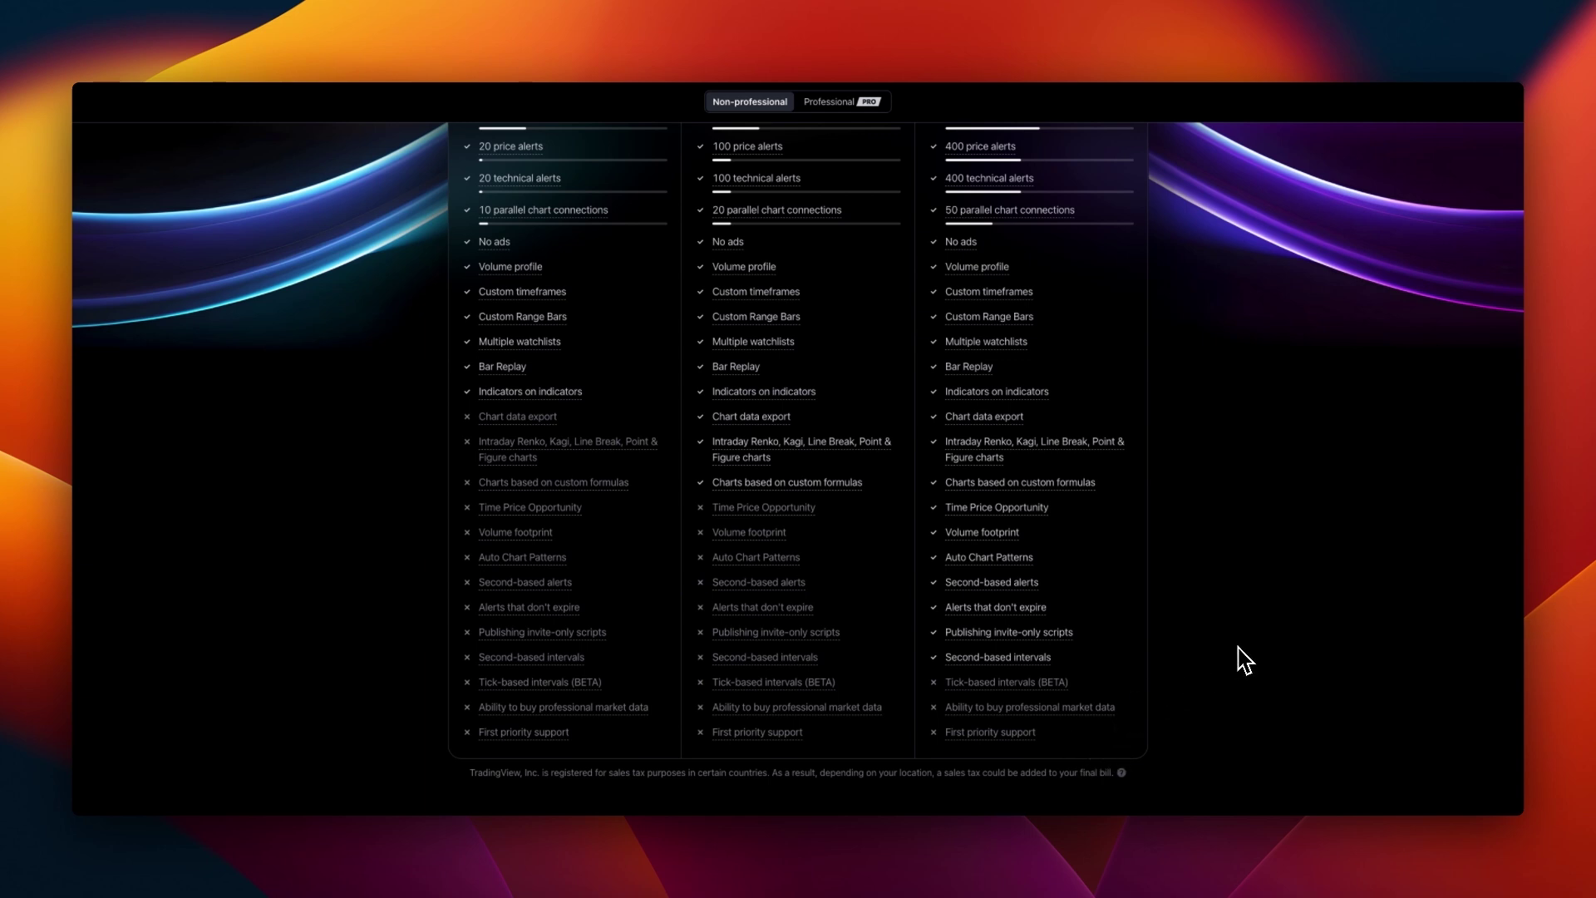
{"action": "scroll", "coordinate": [1181, 653], "scroll_direction": "up", "scroll_amount": 2}
{"action": "scroll", "coordinate": [1132, 642], "scroll_direction": "down", "scroll_amount": 5}
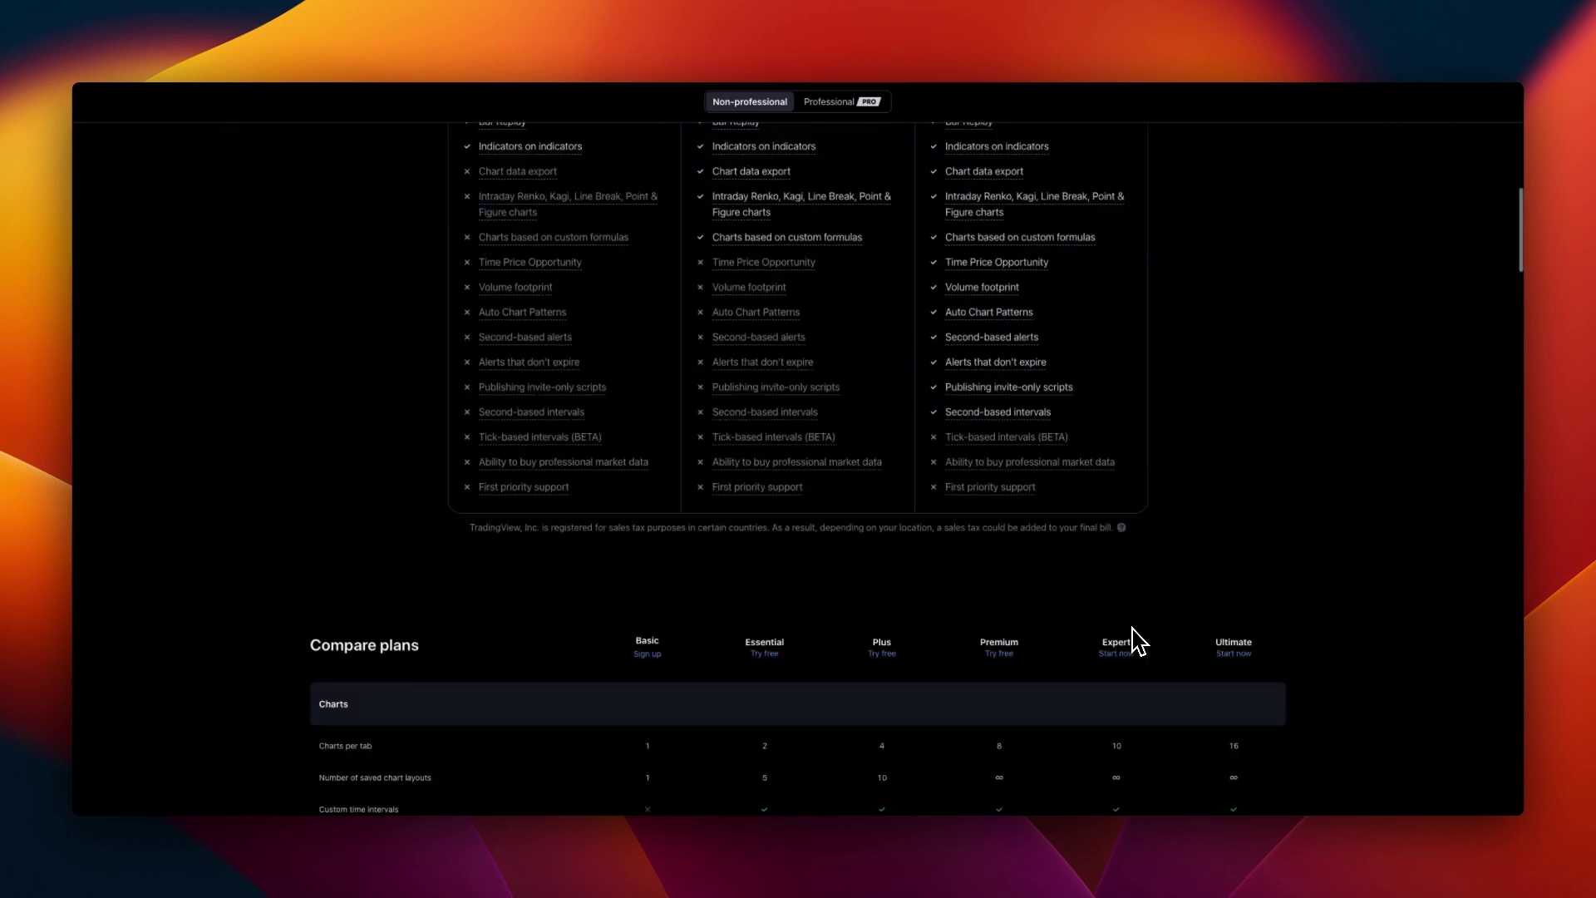
{"action": "scroll", "coordinate": [1135, 641], "scroll_direction": "up", "scroll_amount": 3}
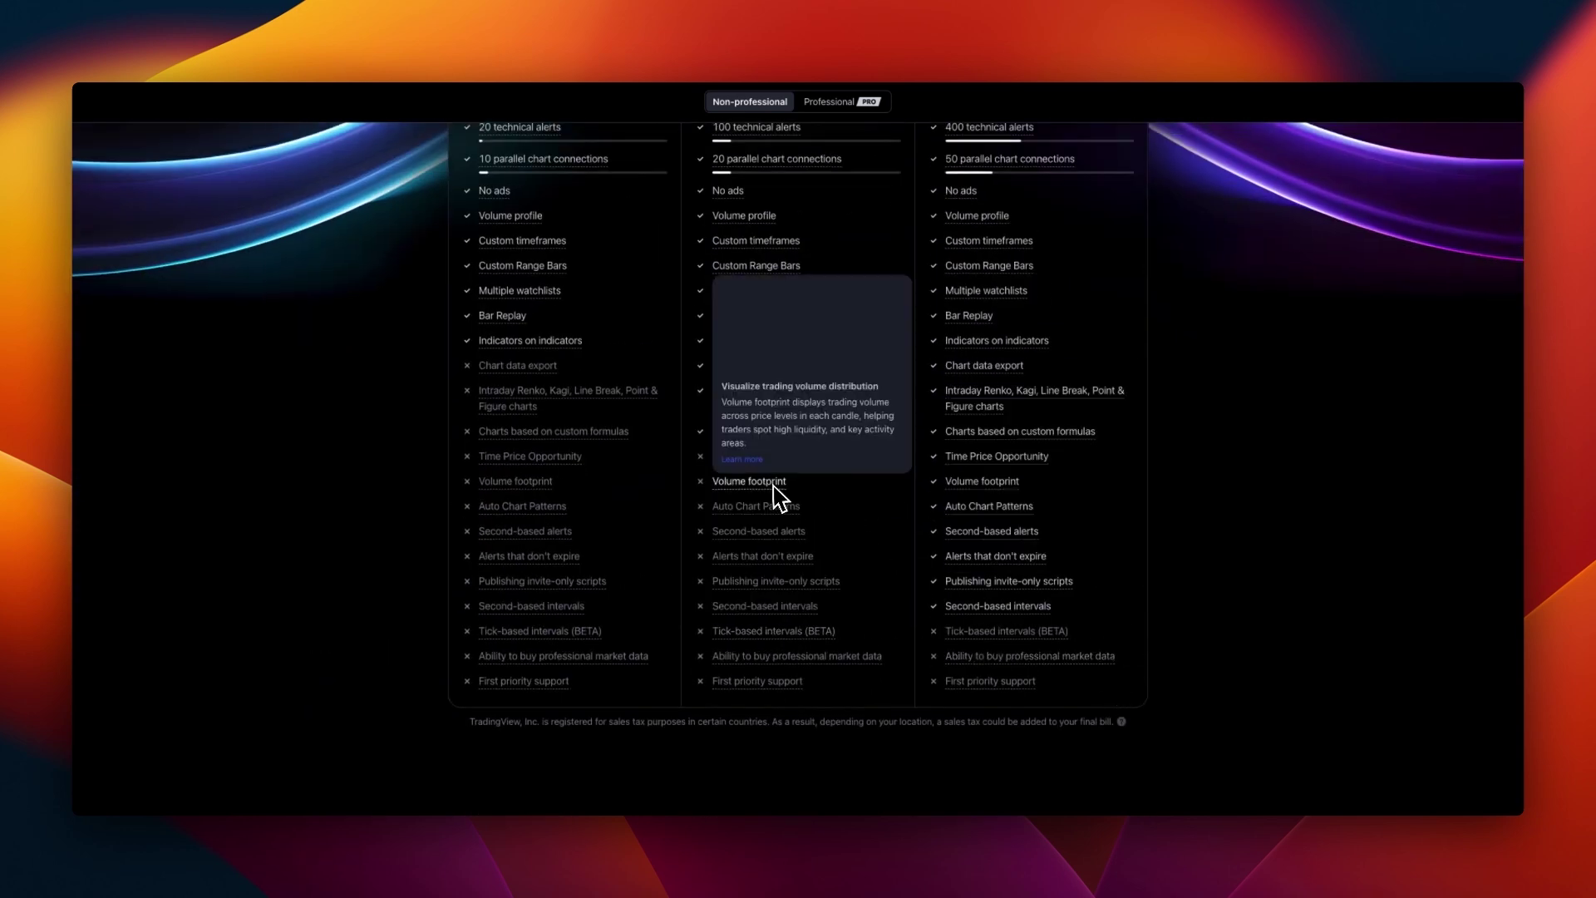
{"action": "mouse_move", "coordinate": [771, 539]}
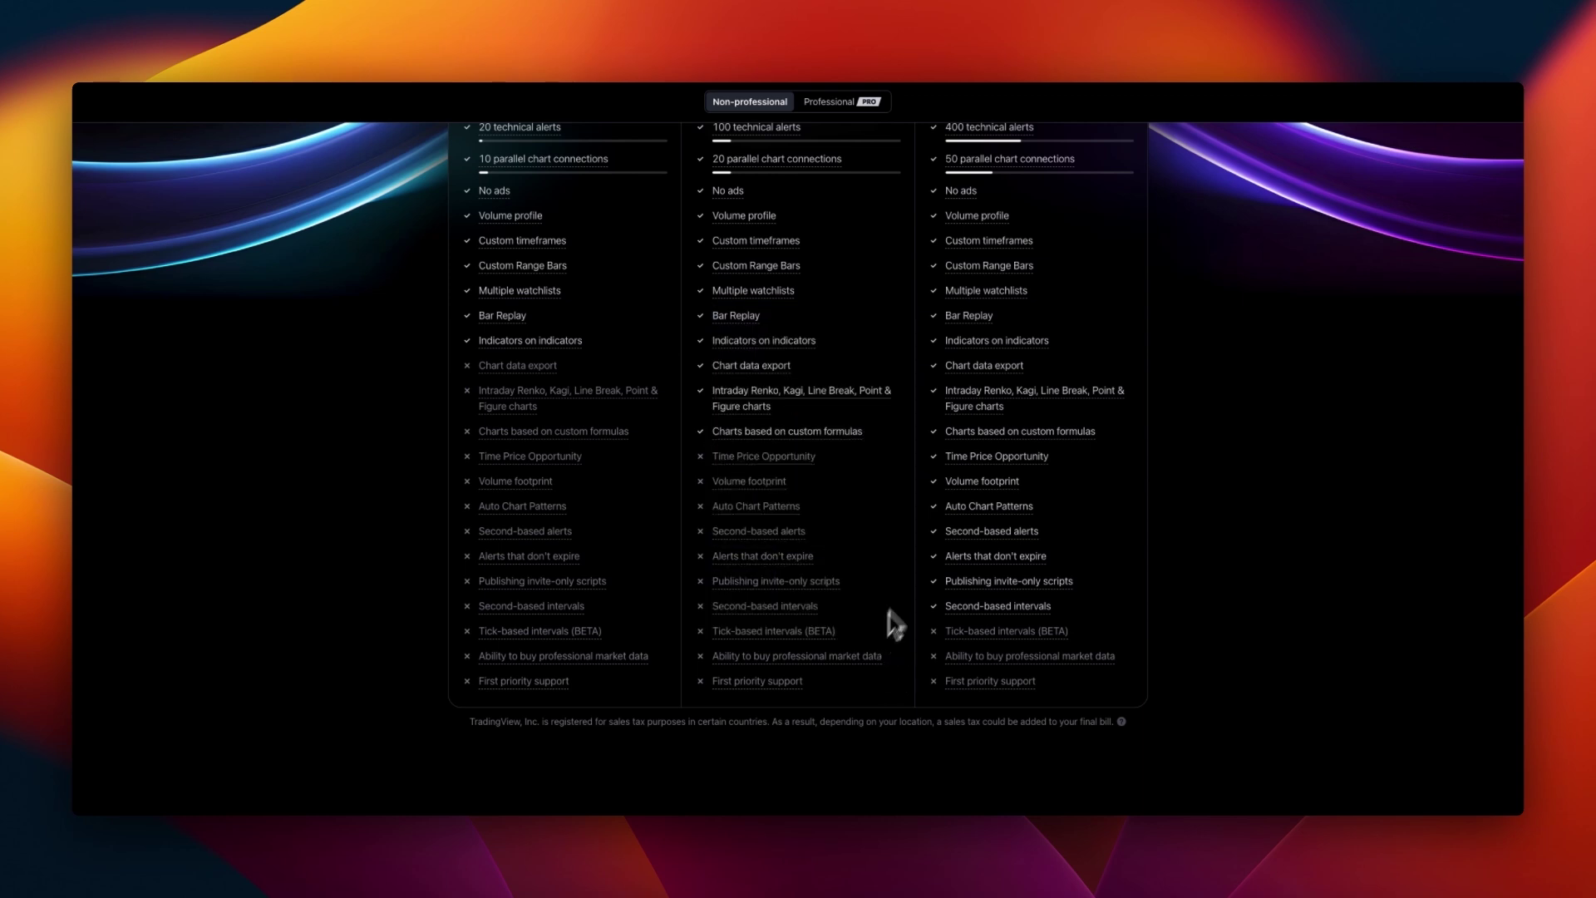
{"action": "scroll", "coordinate": [1336, 616], "scroll_direction": "up", "scroll_amount": 6}
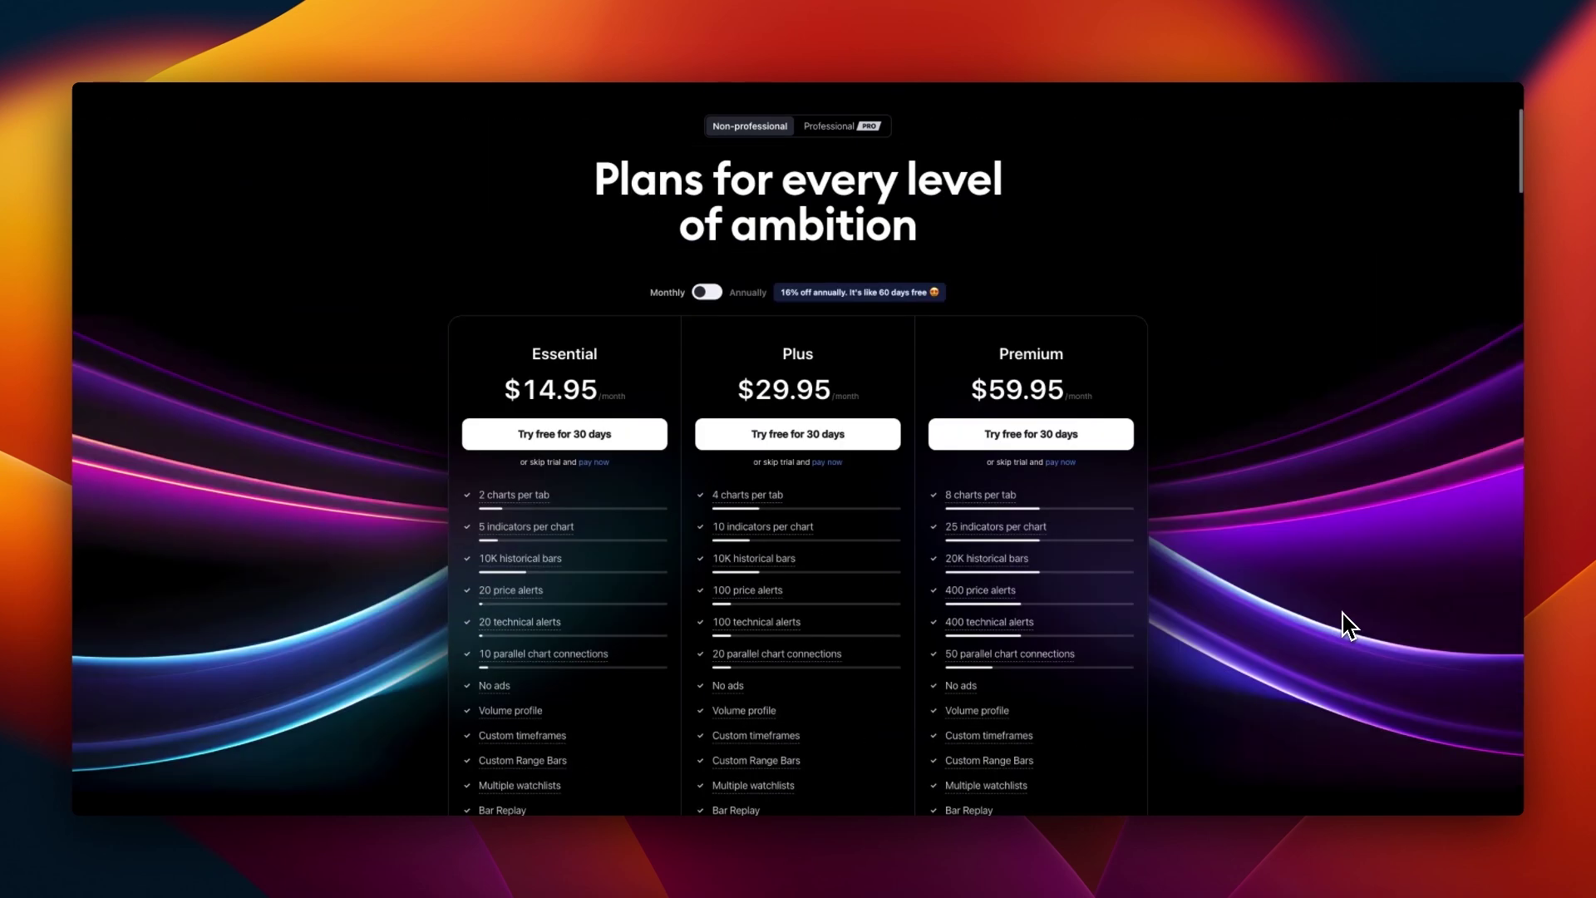
{"action": "scroll", "coordinate": [1343, 617], "scroll_direction": "down", "scroll_amount": 3}
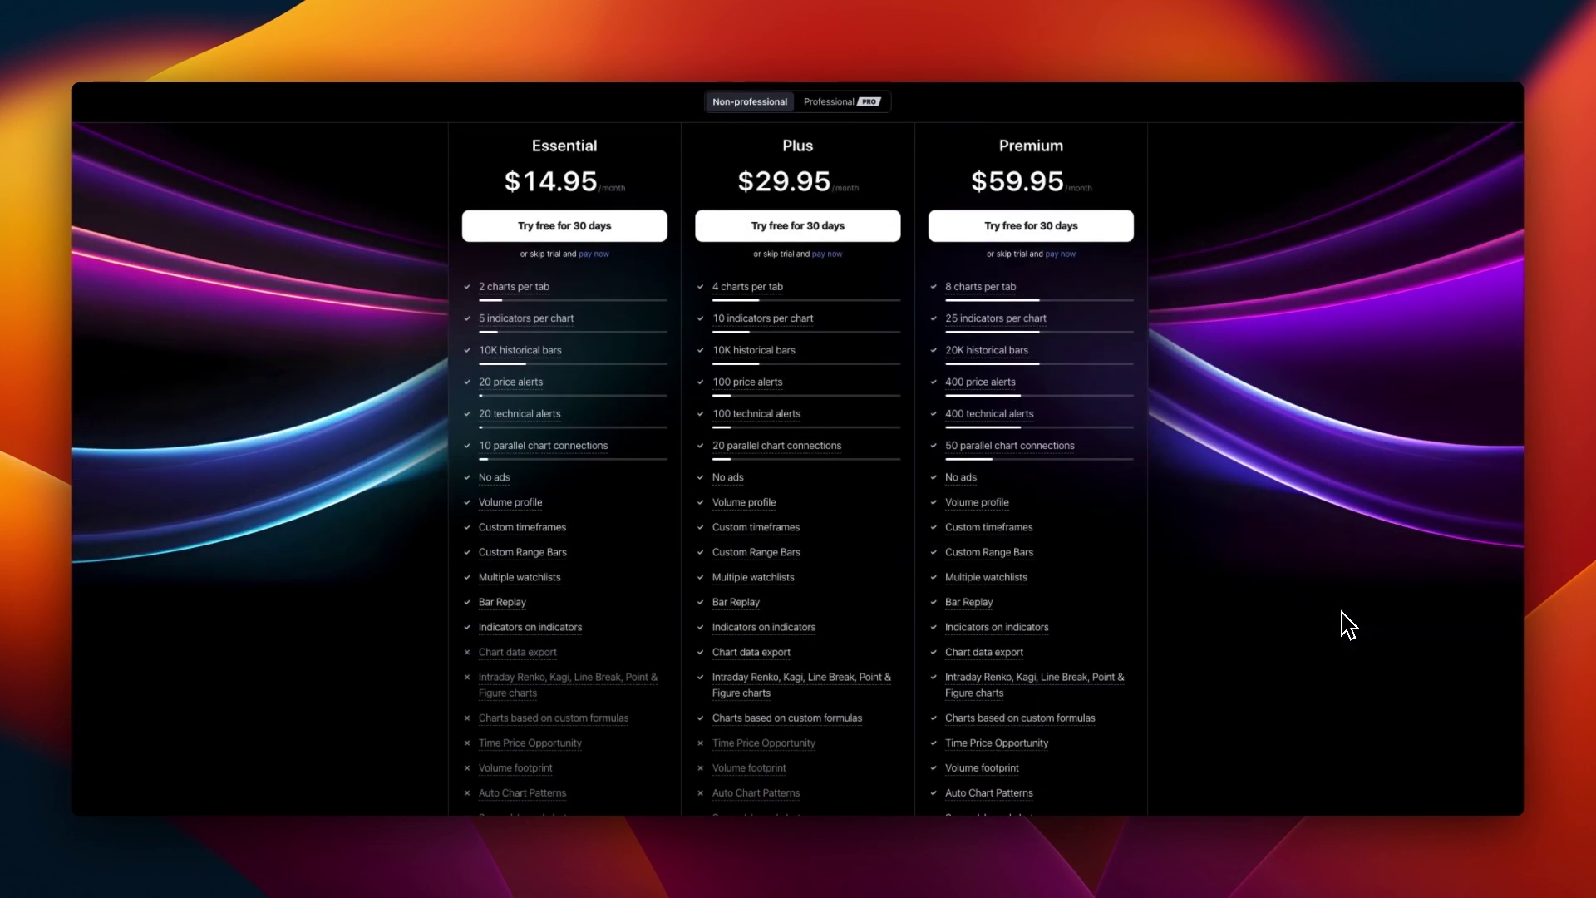
{"action": "scroll", "coordinate": [630, 653], "scroll_direction": "down", "scroll_amount": 1}
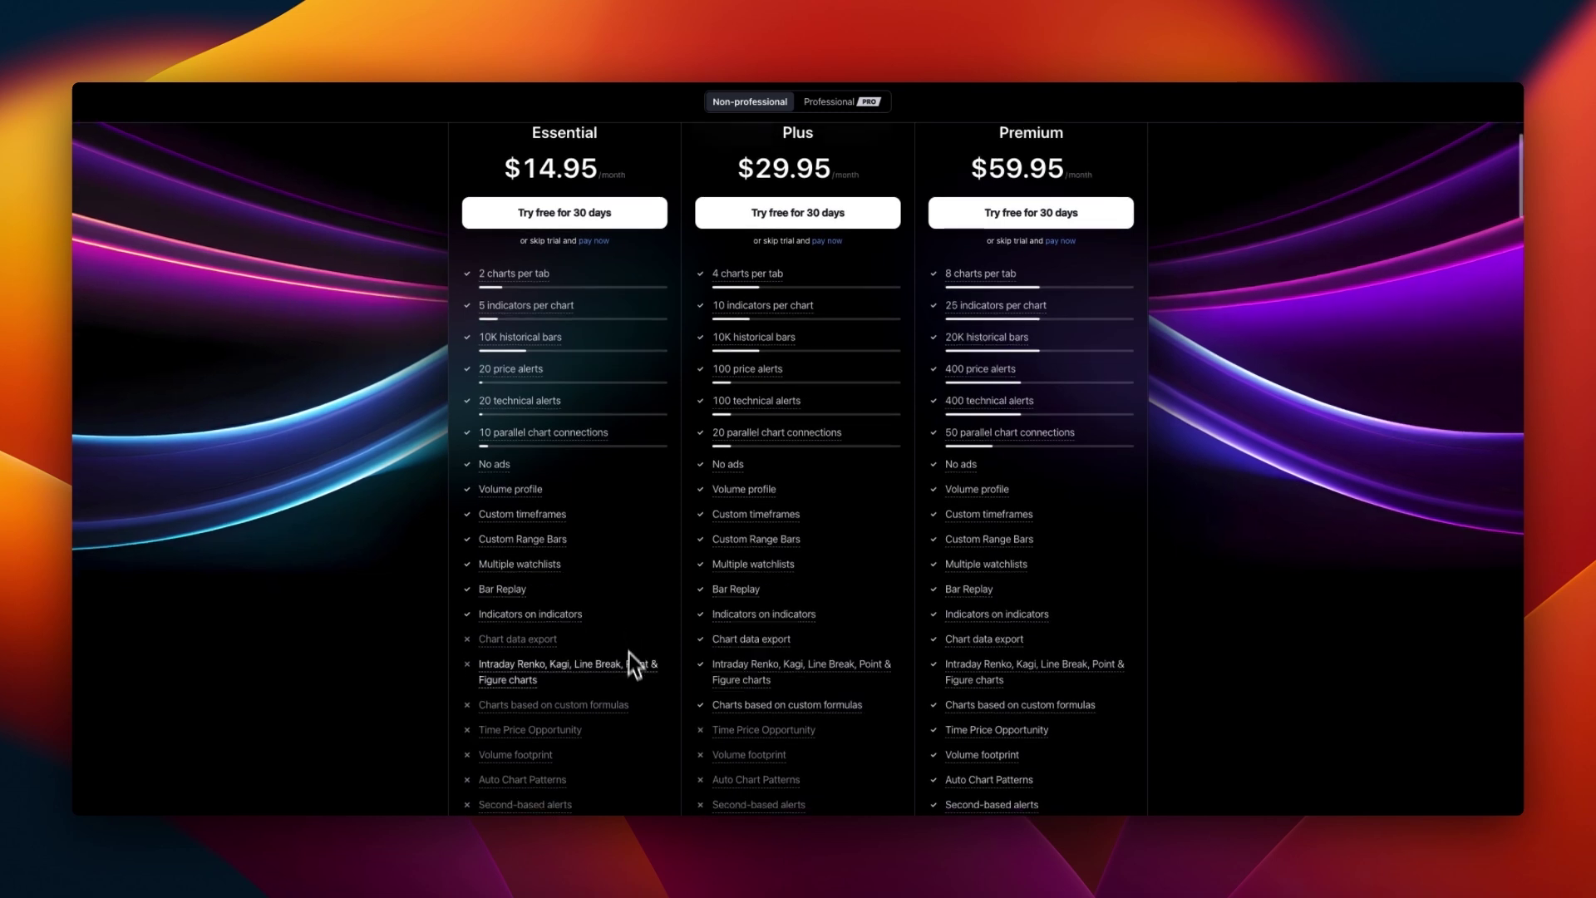
{"action": "scroll", "coordinate": [642, 748], "scroll_direction": "down", "scroll_amount": 2}
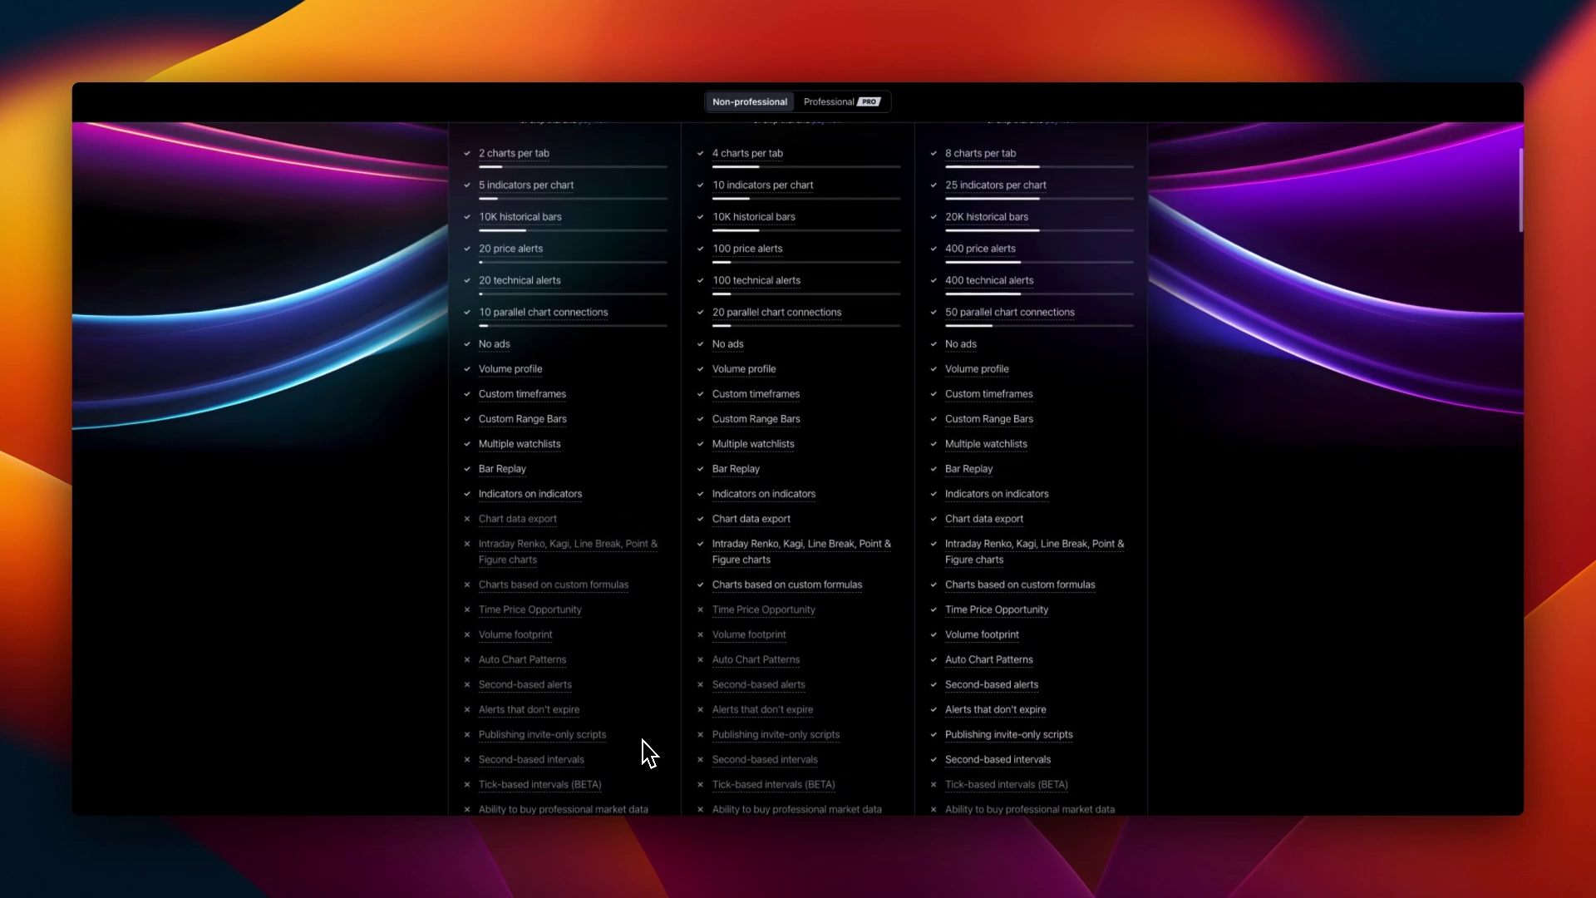
{"action": "scroll", "coordinate": [629, 665], "scroll_direction": "down", "scroll_amount": 4}
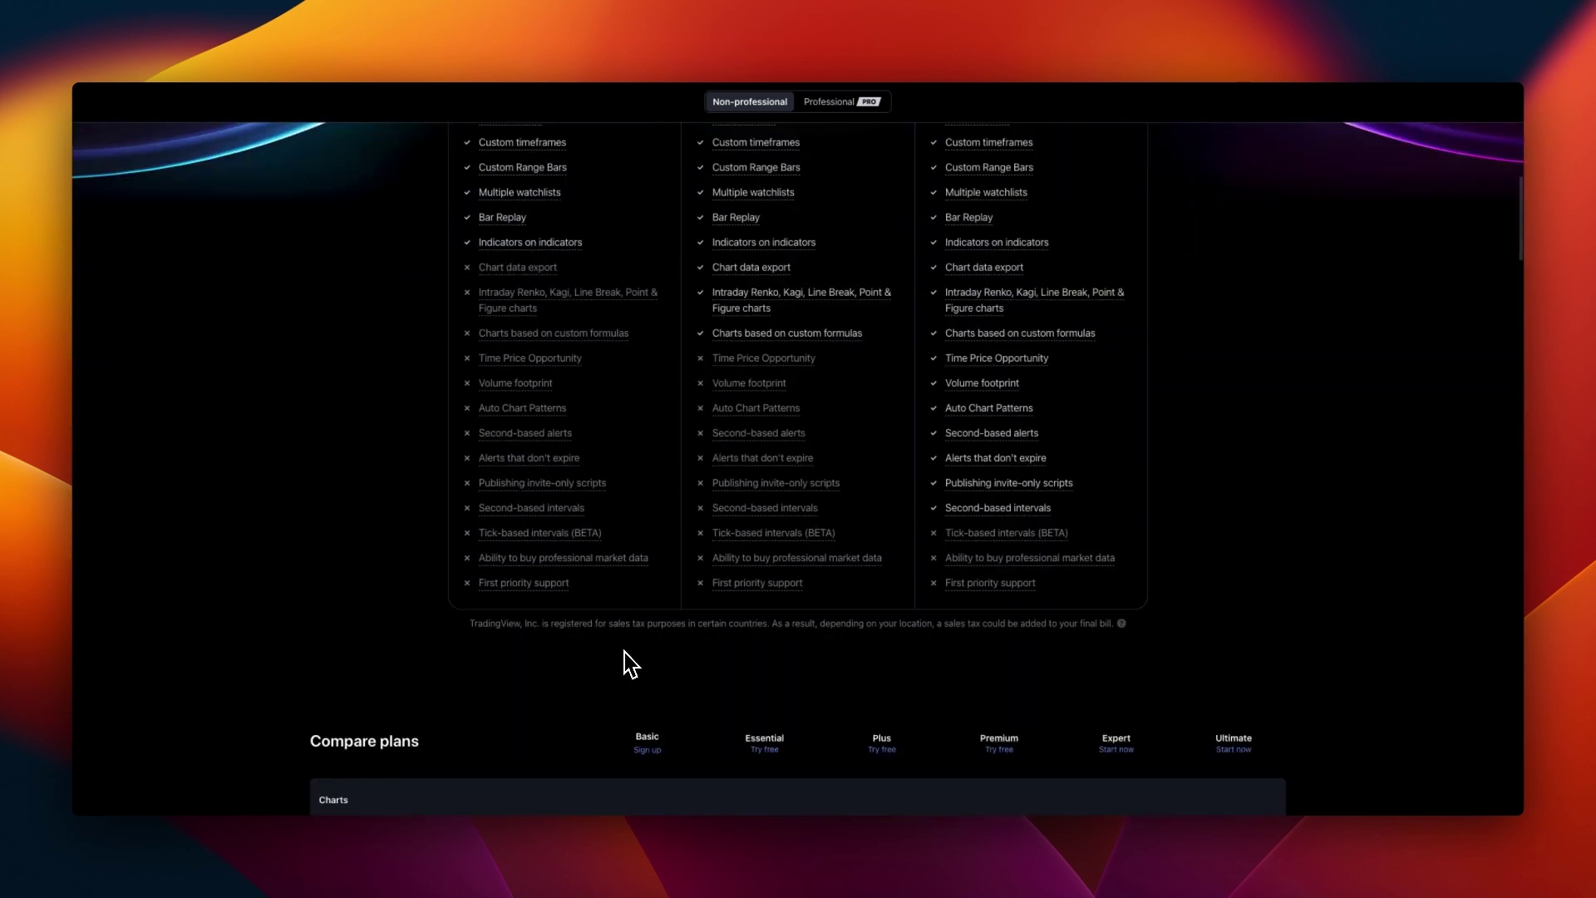
{"action": "scroll", "coordinate": [630, 665], "scroll_direction": "up", "scroll_amount": 9}
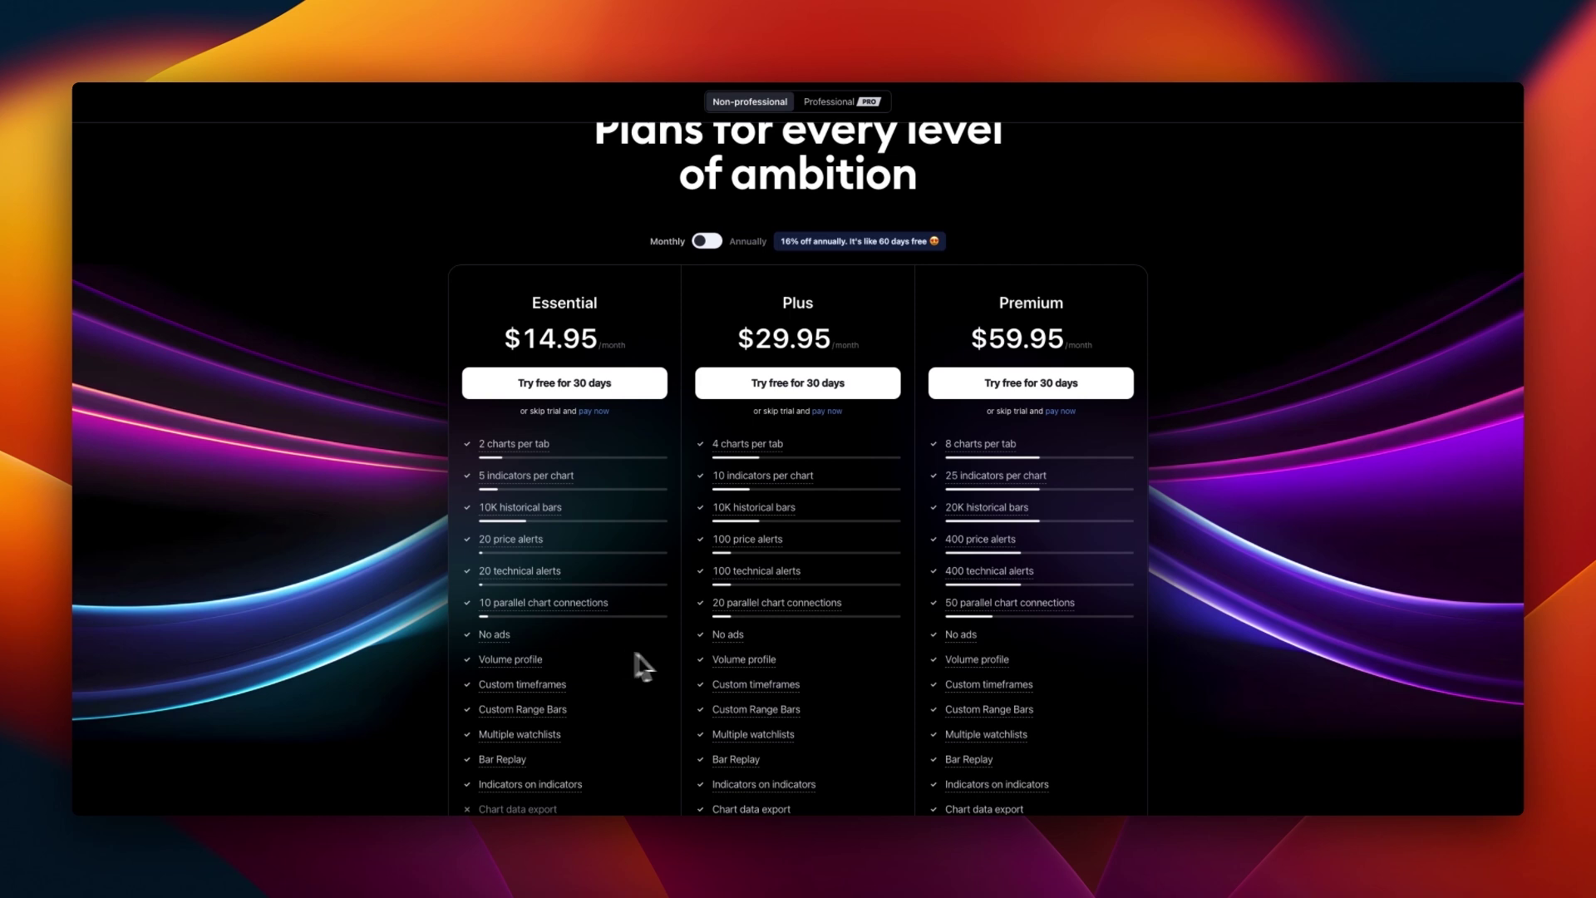
{"action": "scroll", "coordinate": [1081, 690], "scroll_direction": "down", "scroll_amount": 3}
{"action": "scroll", "coordinate": [1081, 682], "scroll_direction": "down", "scroll_amount": 1}
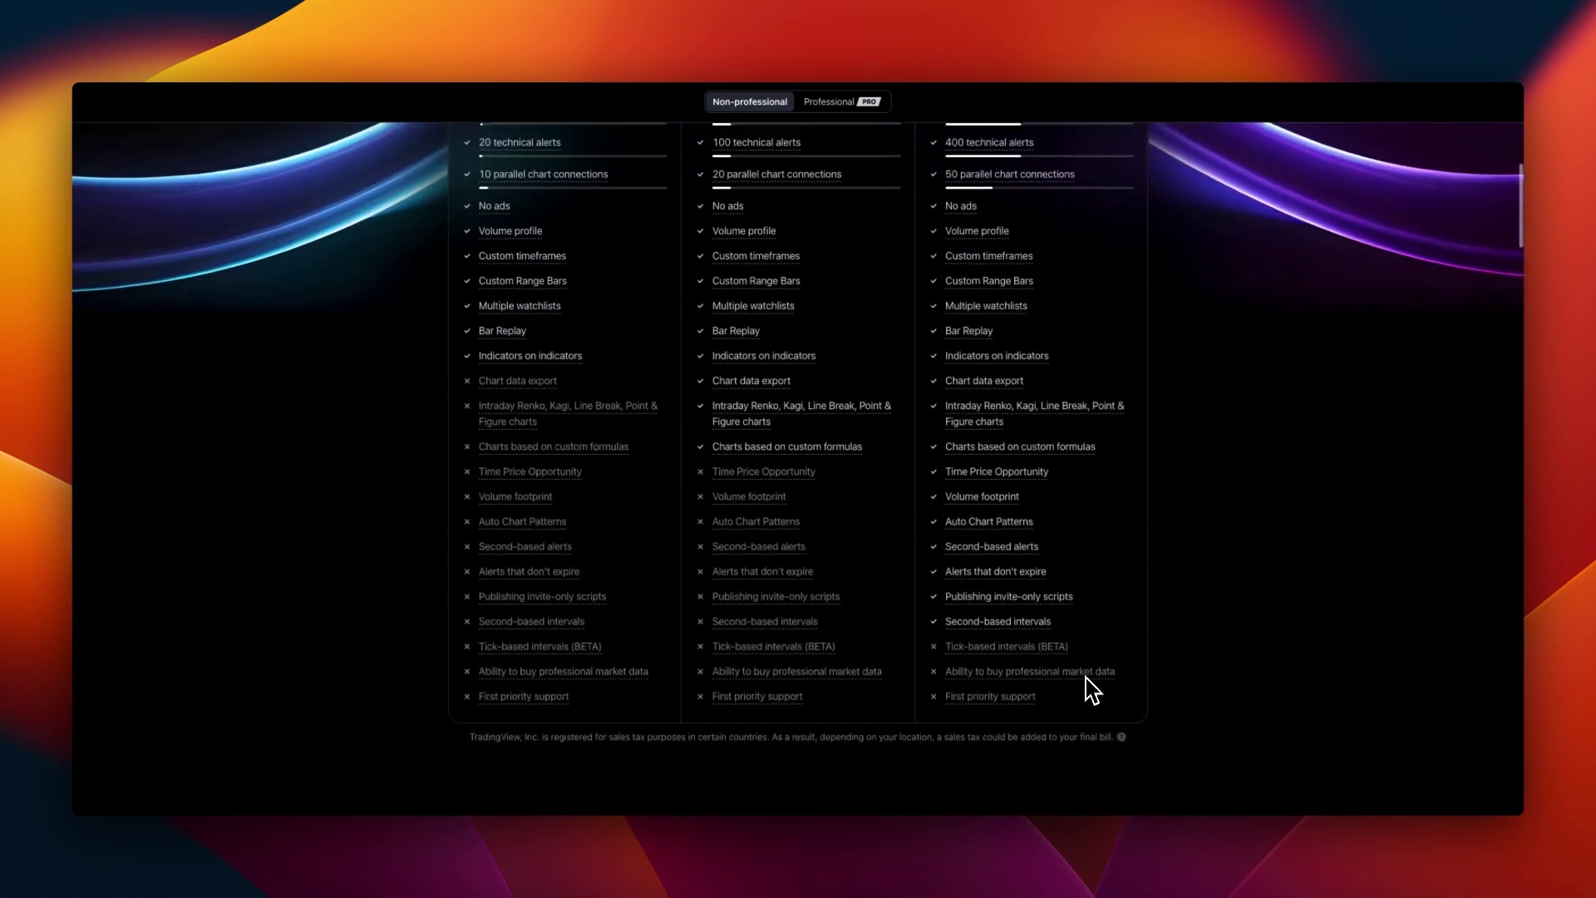
{"action": "scroll", "coordinate": [1089, 690], "scroll_direction": "up", "scroll_amount": 10}
{"action": "scroll", "coordinate": [1092, 690], "scroll_direction": "down", "scroll_amount": 2}
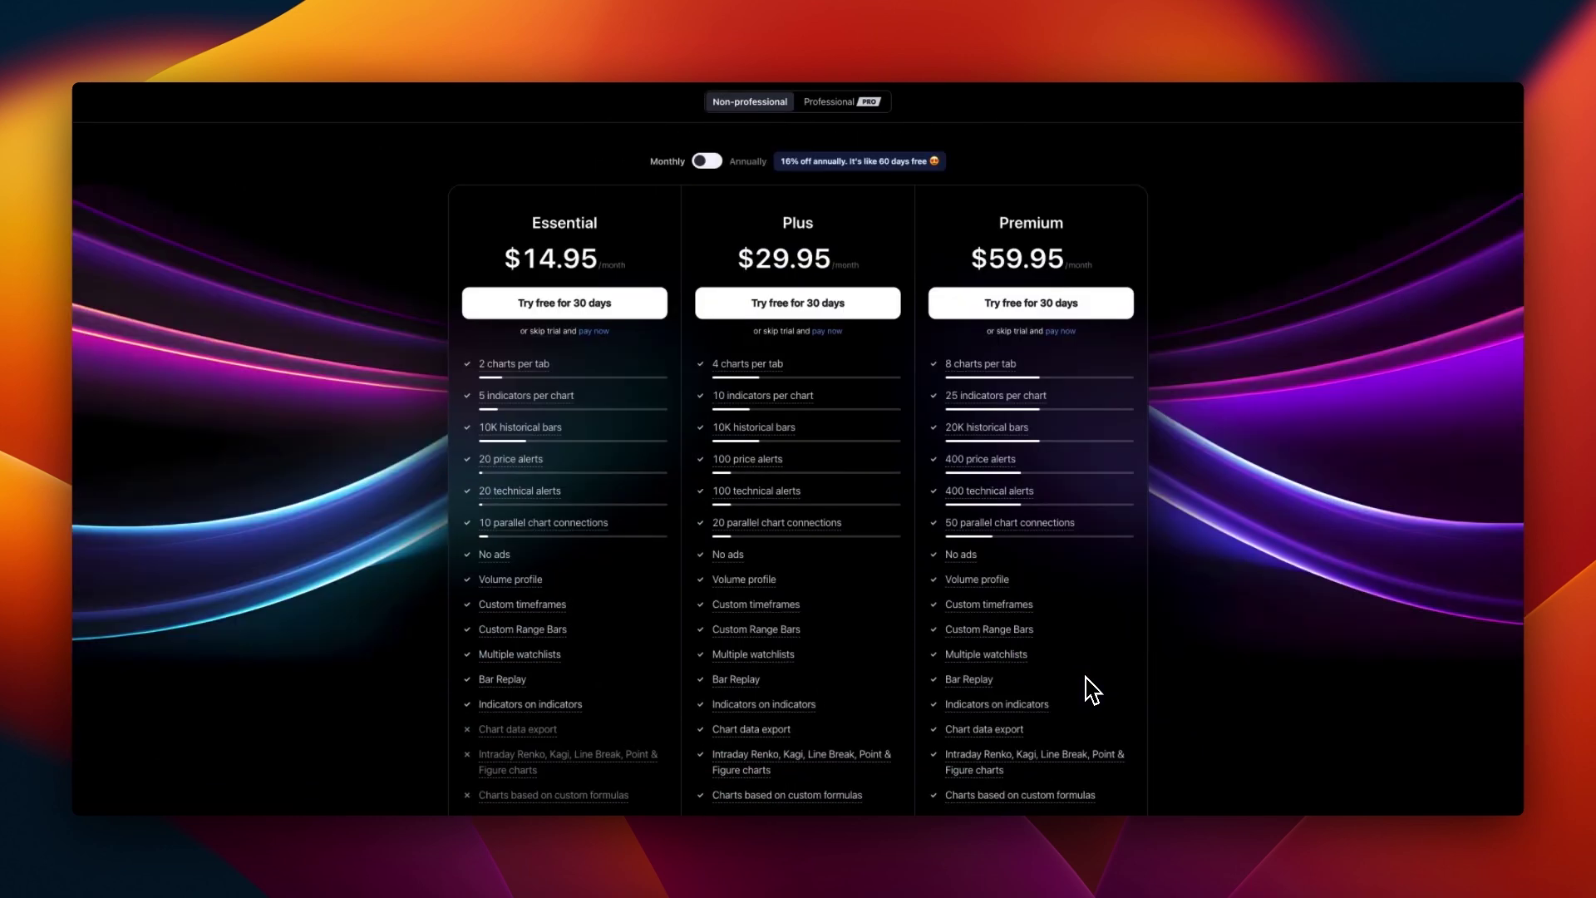
Sign up for the 30-day Premium trial with Google, accepting the Terms of Use and Privacy Policy.
{"action": "left_click", "coordinate": [1031, 304]}
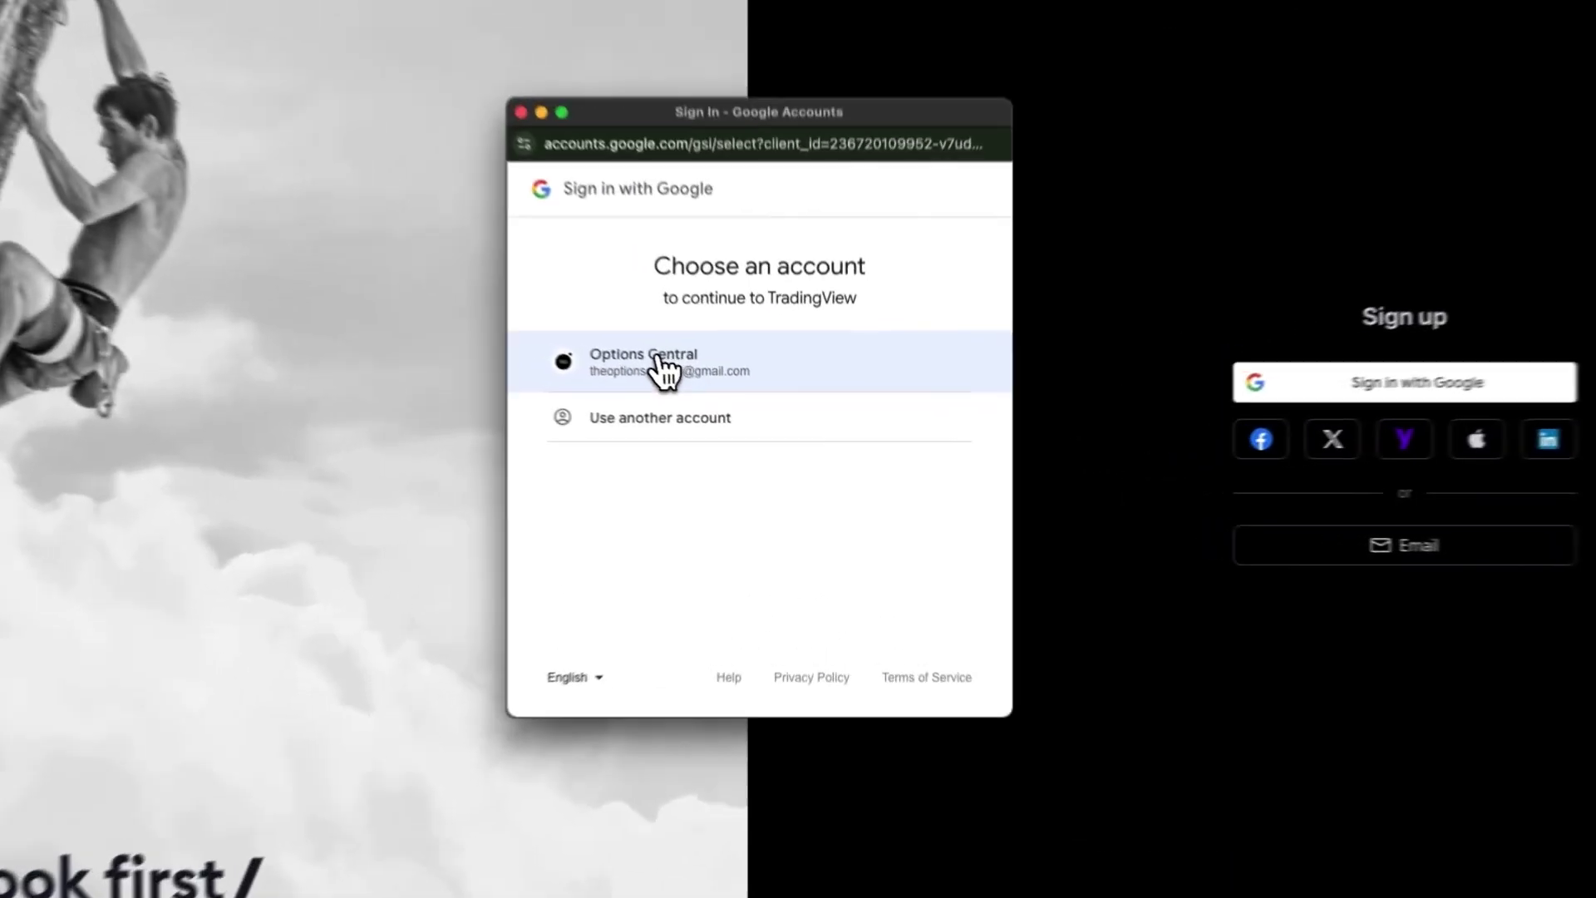
{"action": "left_click", "coordinate": [743, 420]}
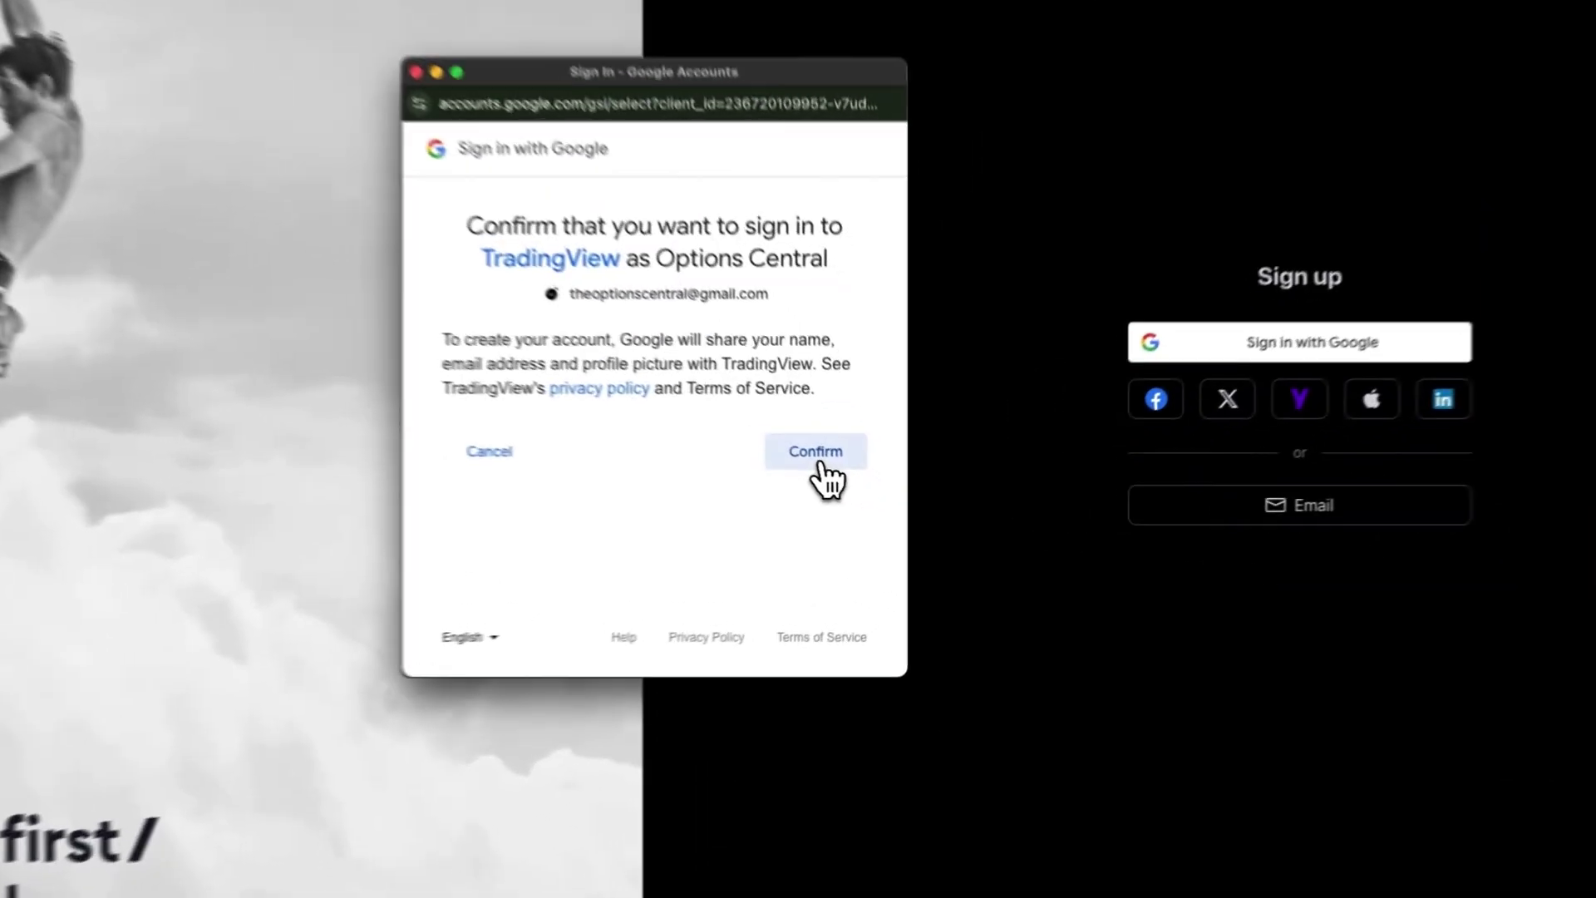
{"action": "left_click", "coordinate": [888, 492]}
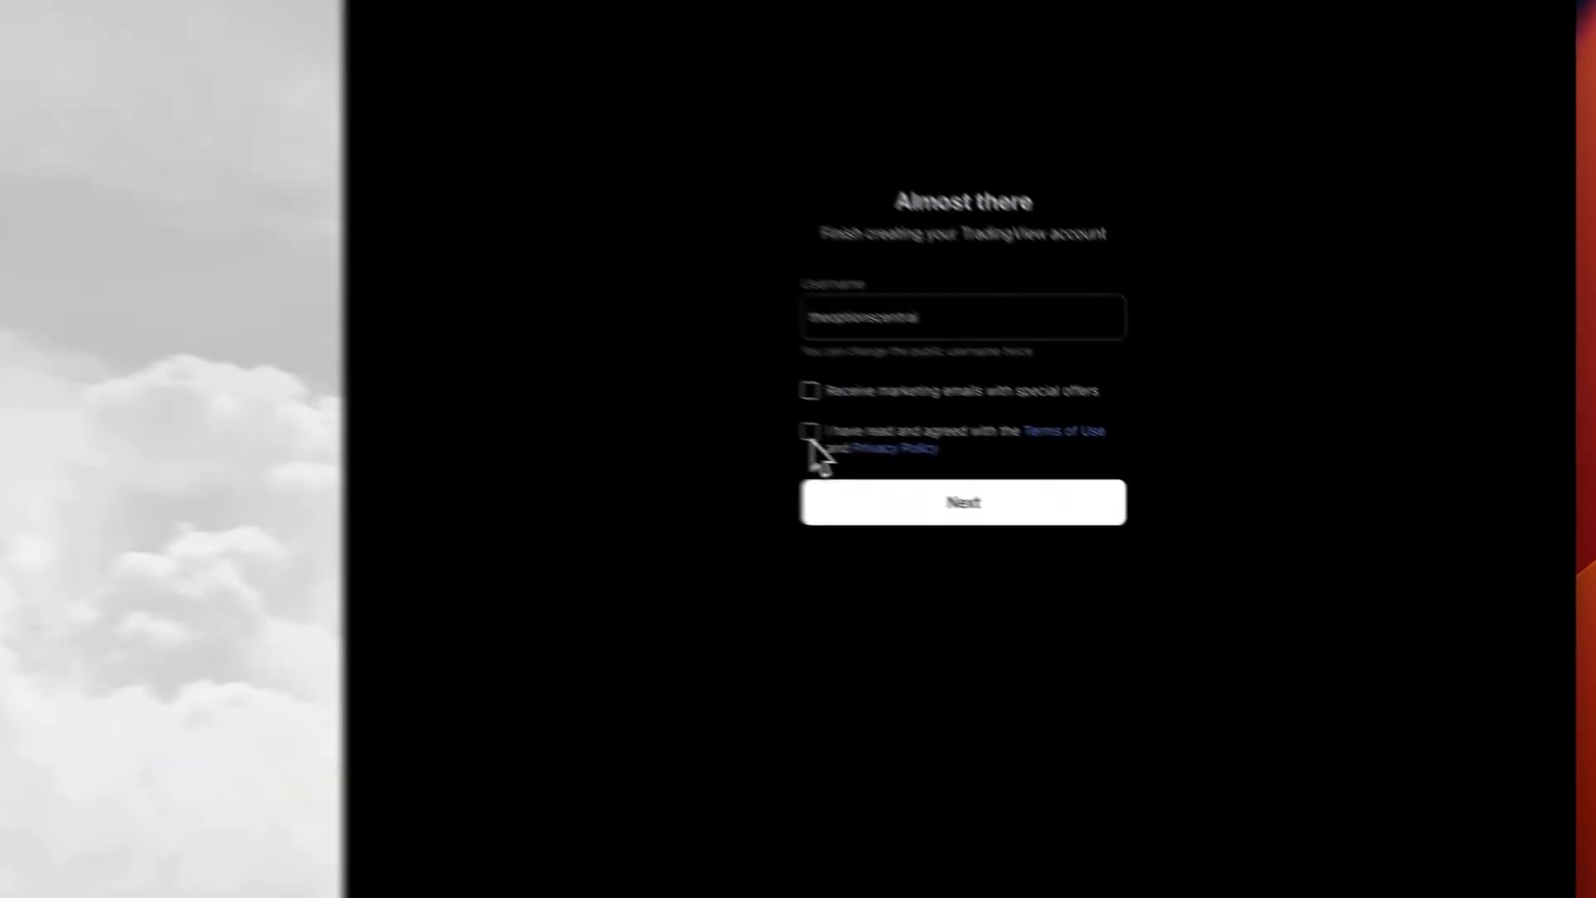
{"action": "left_click", "coordinate": [813, 440]}
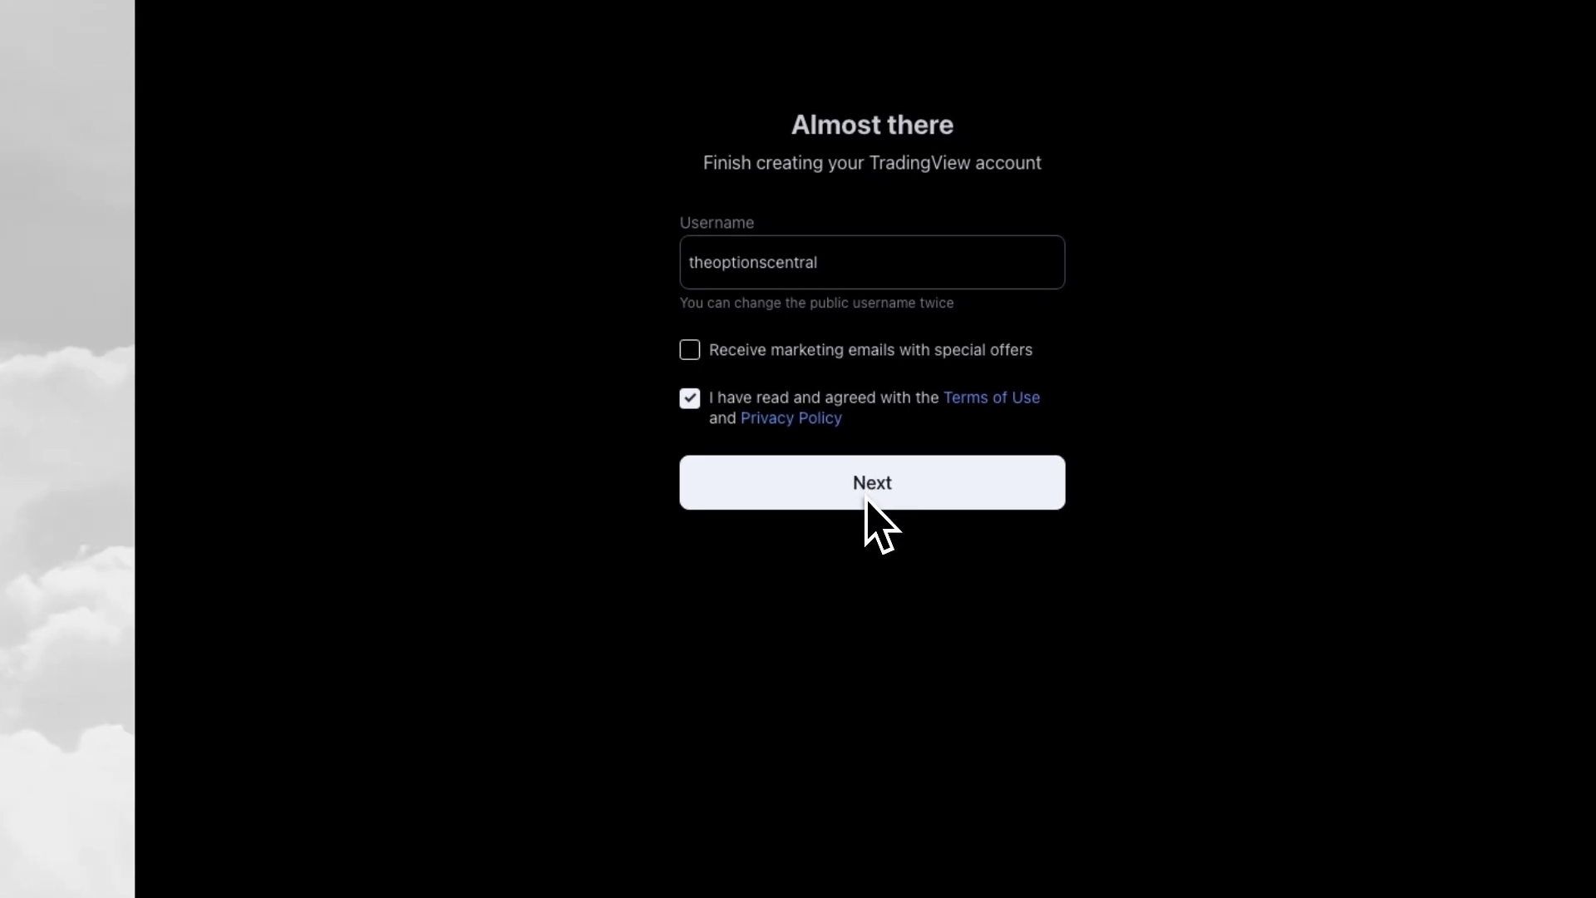
{"action": "left_click", "coordinate": [866, 493]}
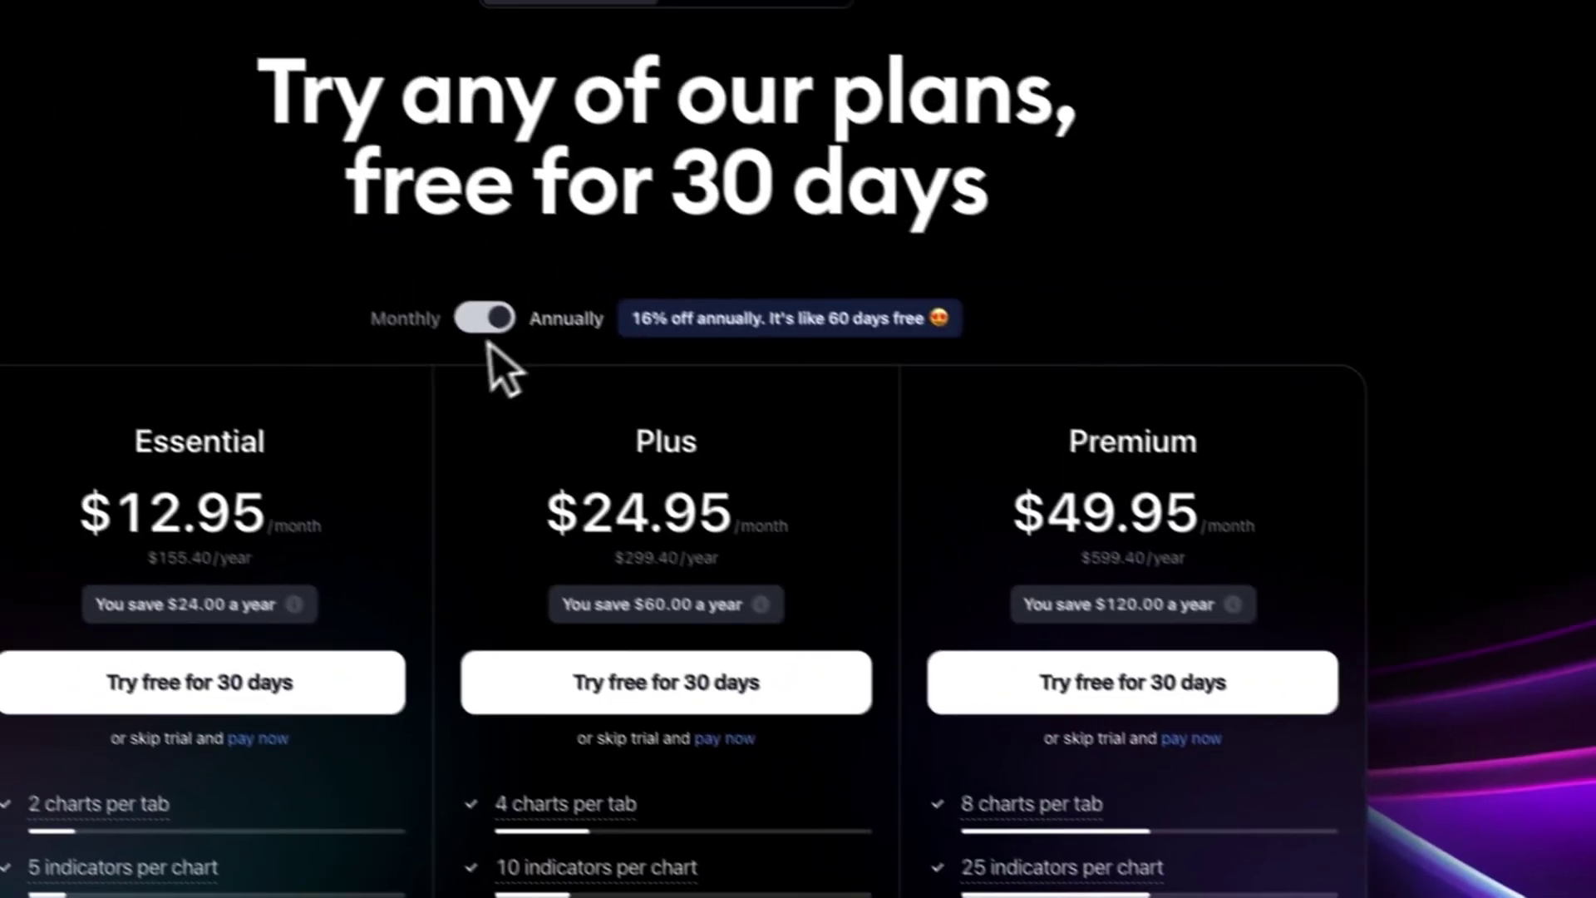
Switch to monthly prices and begin checkout for the free 30-day Premium trial.
{"action": "left_click", "coordinate": [485, 318]}
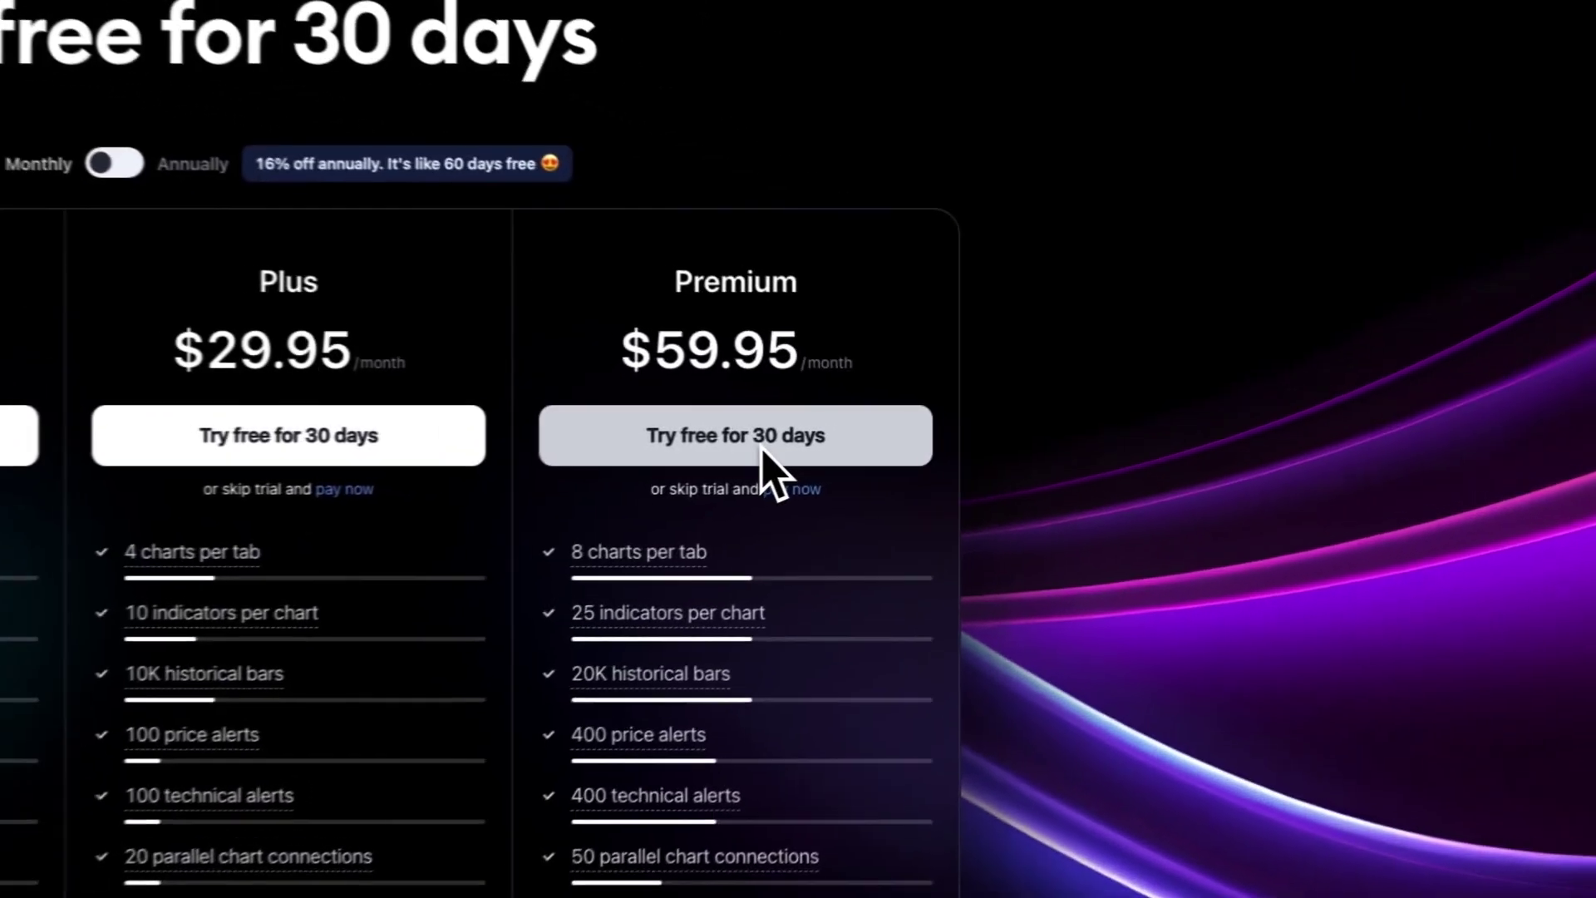
{"action": "left_click", "coordinate": [761, 447]}
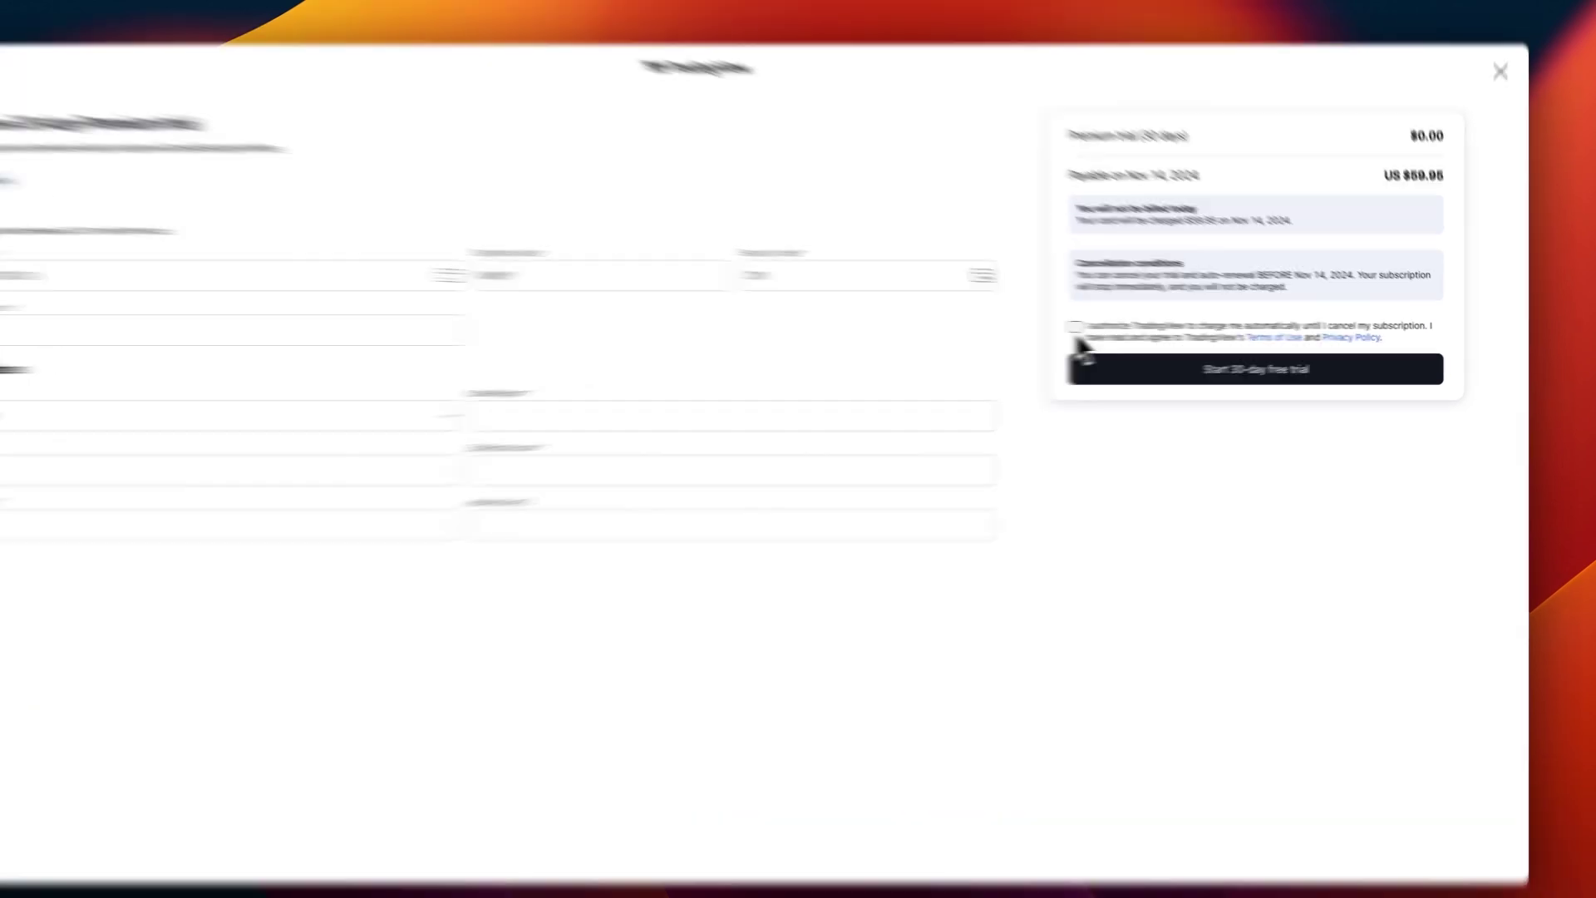
Authorize automatic charging and enter the card number, expiry date and security code.
{"action": "left_click", "coordinate": [1076, 329]}
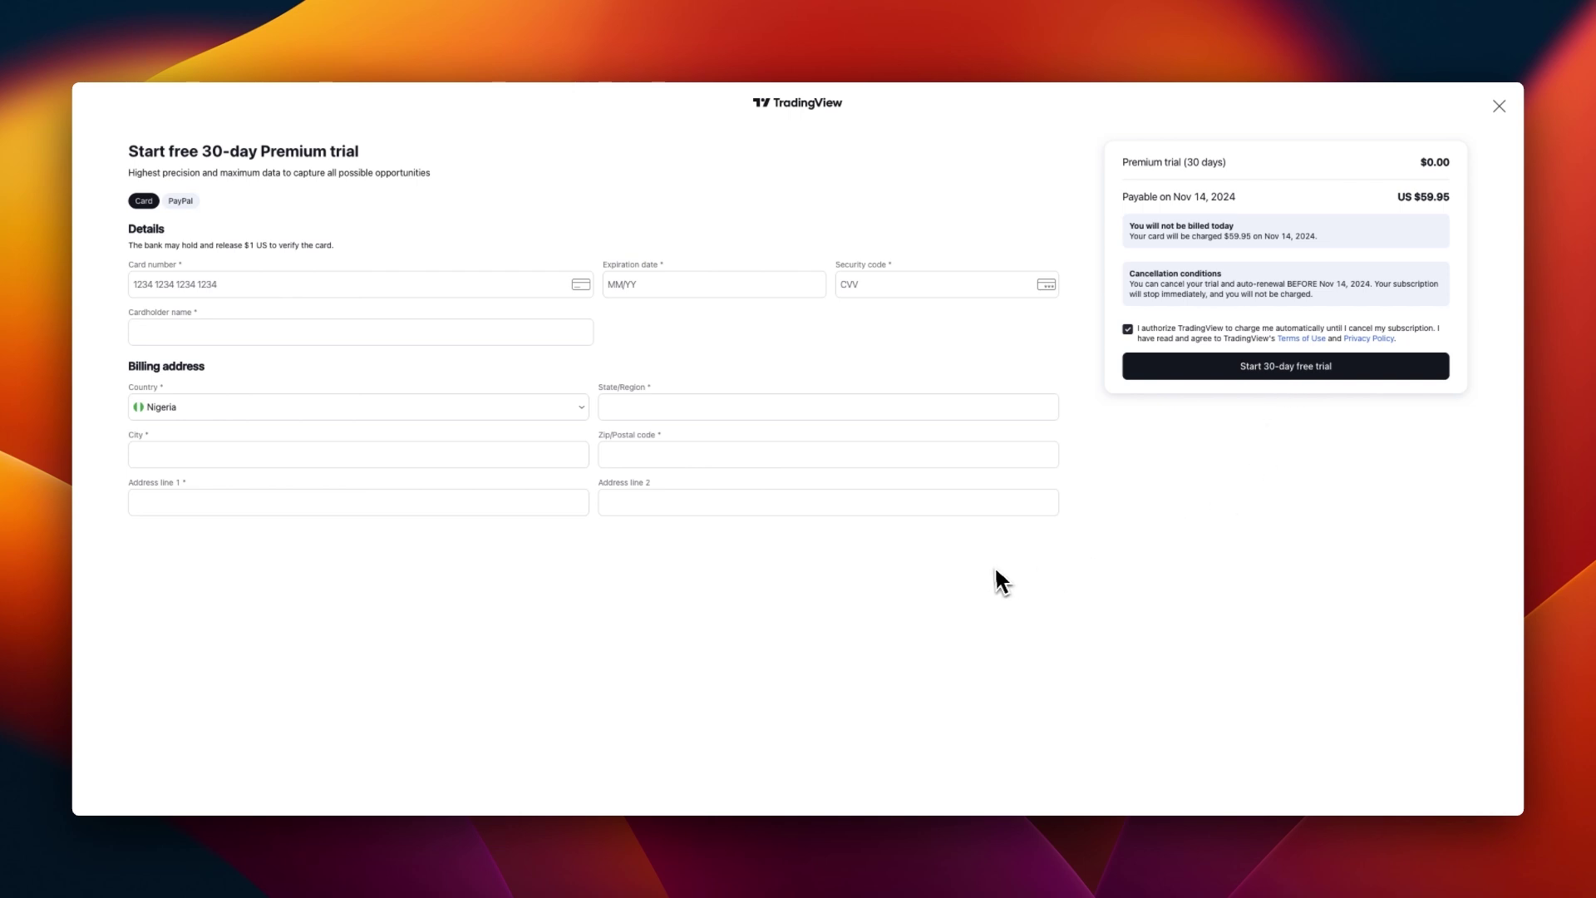
{"action": "left_click", "coordinate": [237, 287]}
{"action": "key", "text": "super+v"}
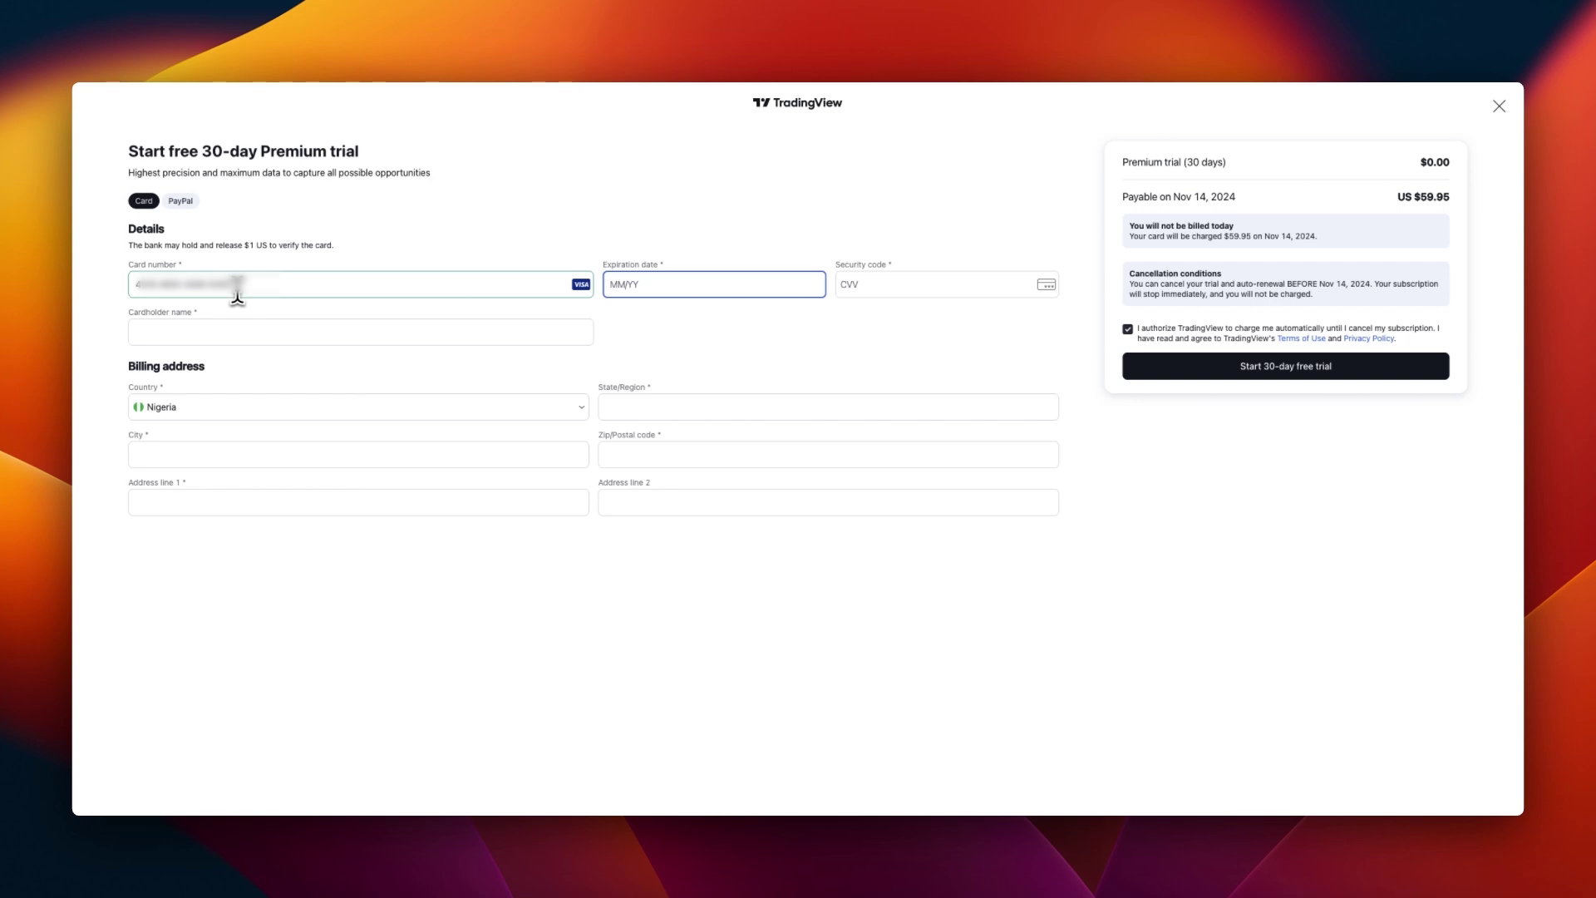
{"action": "key", "text": "super+v"}
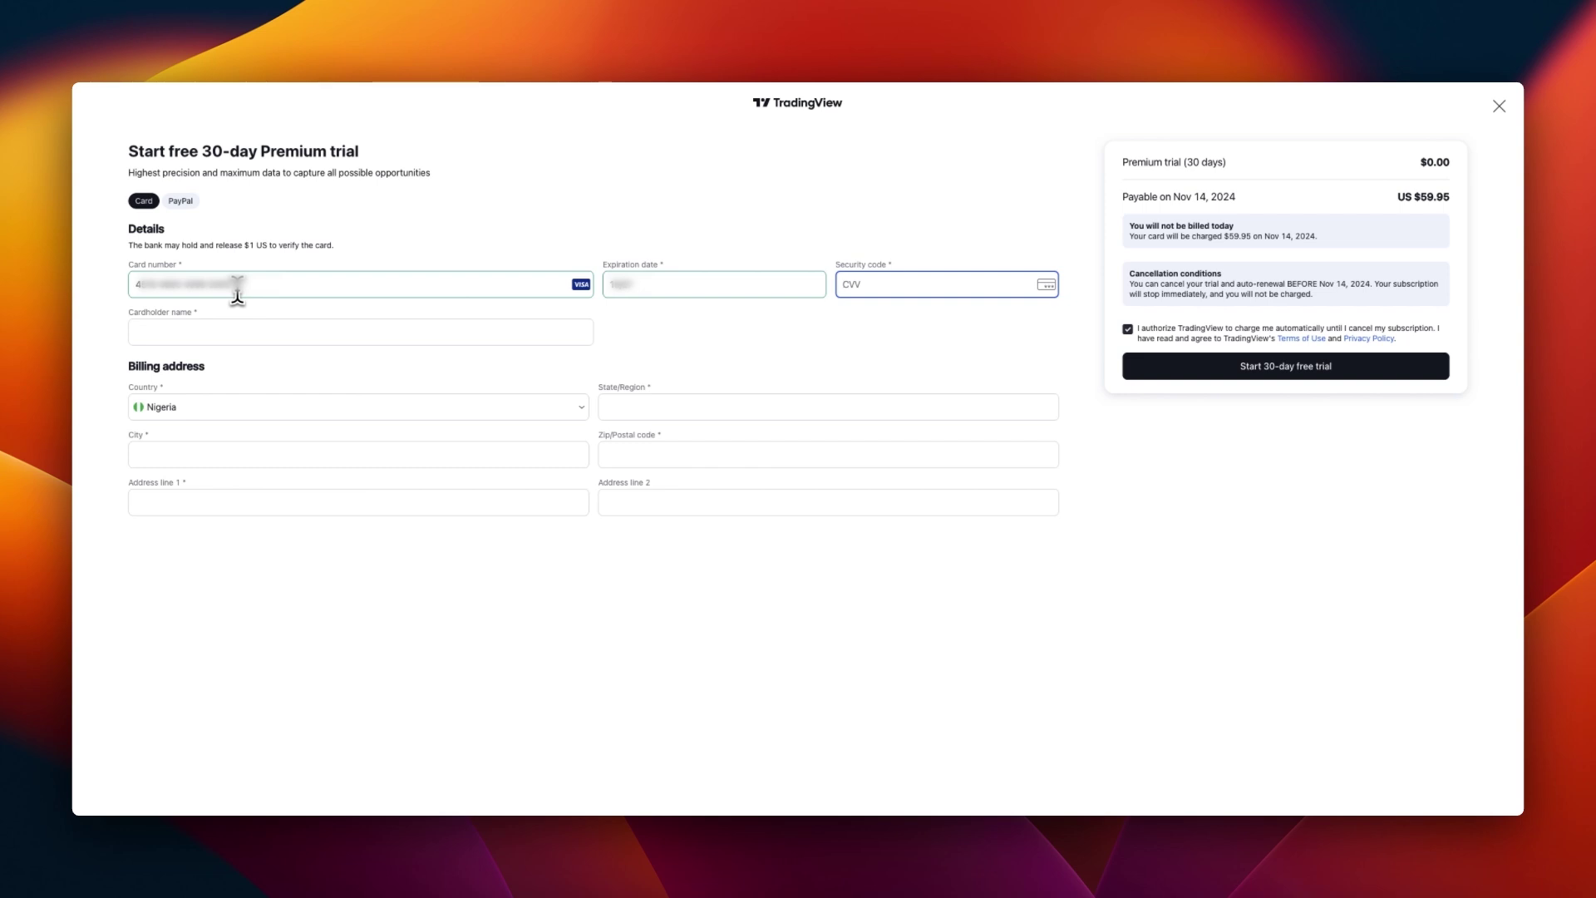
{"action": "left_click", "coordinate": [267, 335]}
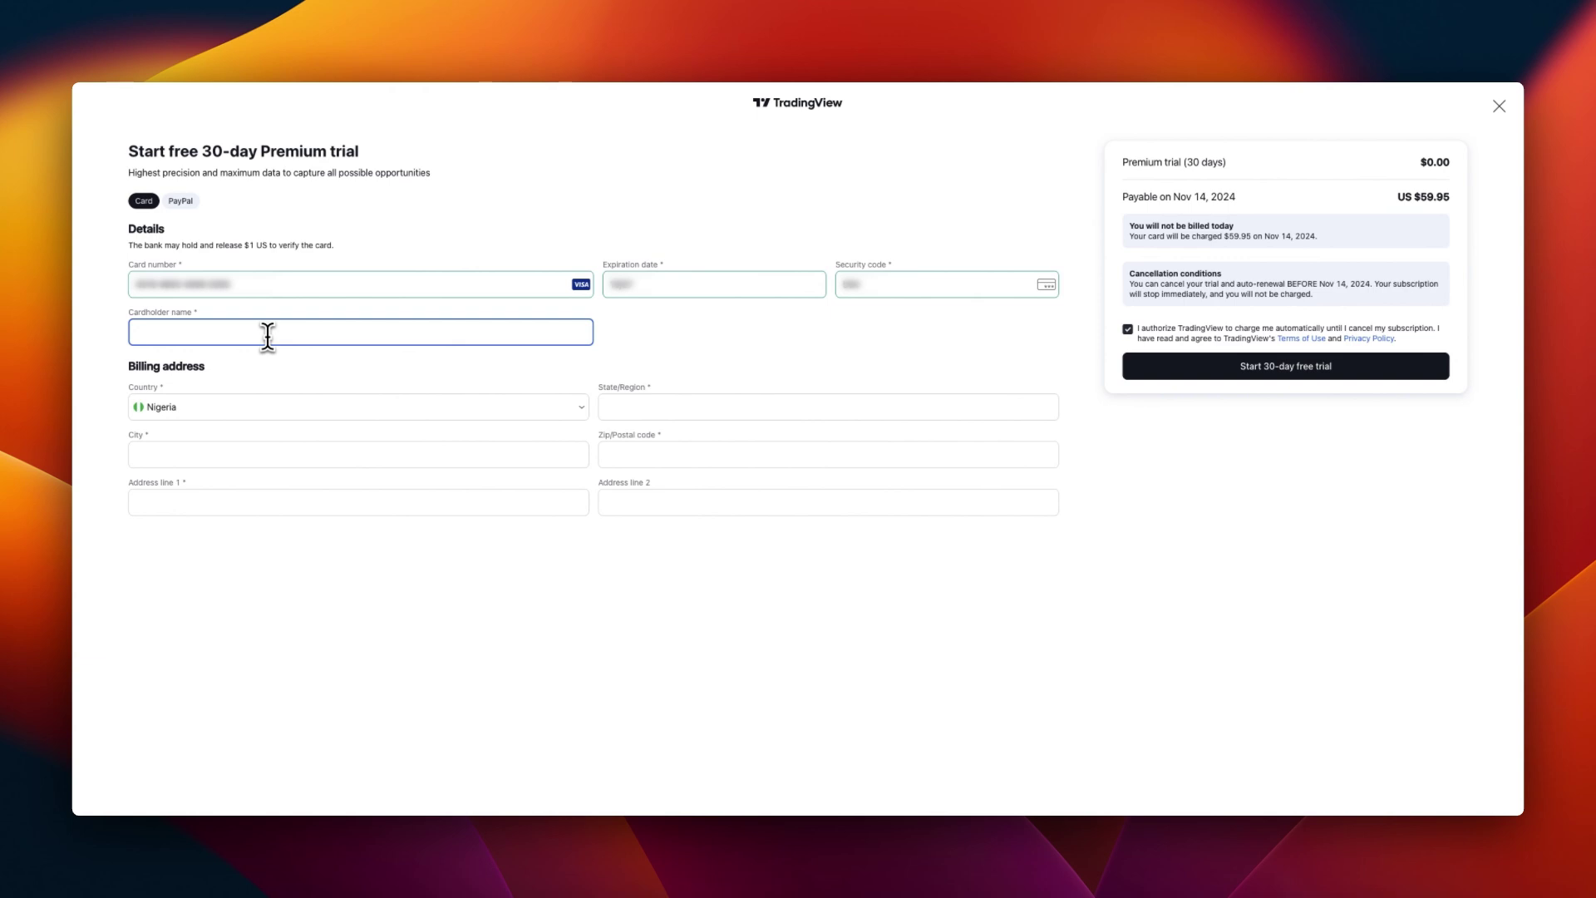
Enter the cardholder's full name and set the billing country to USA.
{"action": "key", "text": "super+v"}
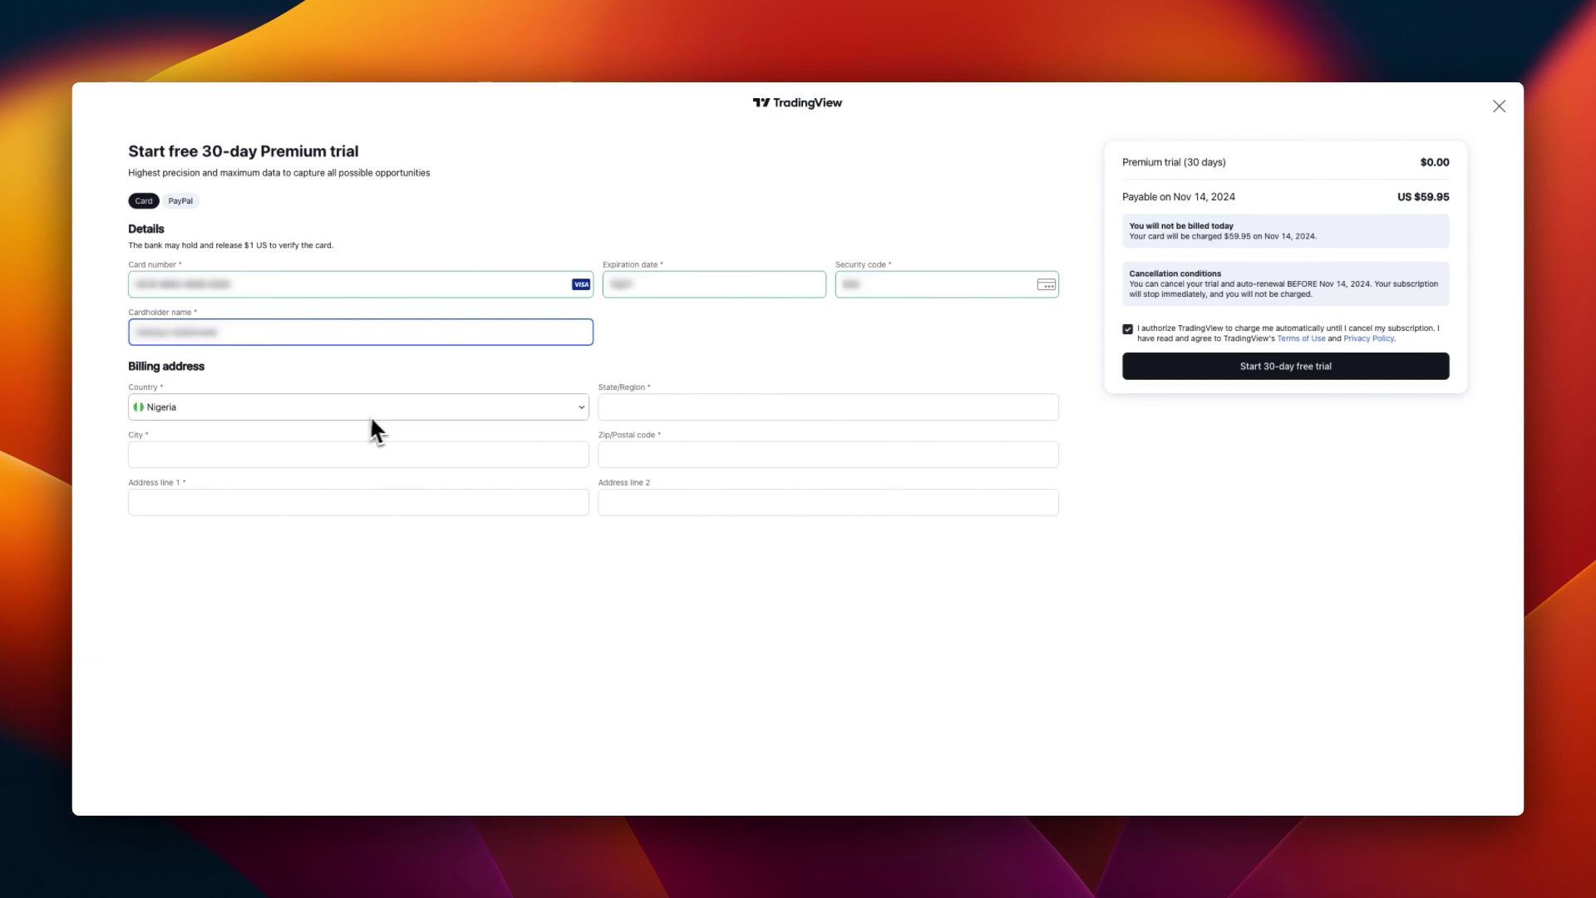
{"action": "key", "text": "Tab"}
{"action": "type", "text": "usa"}
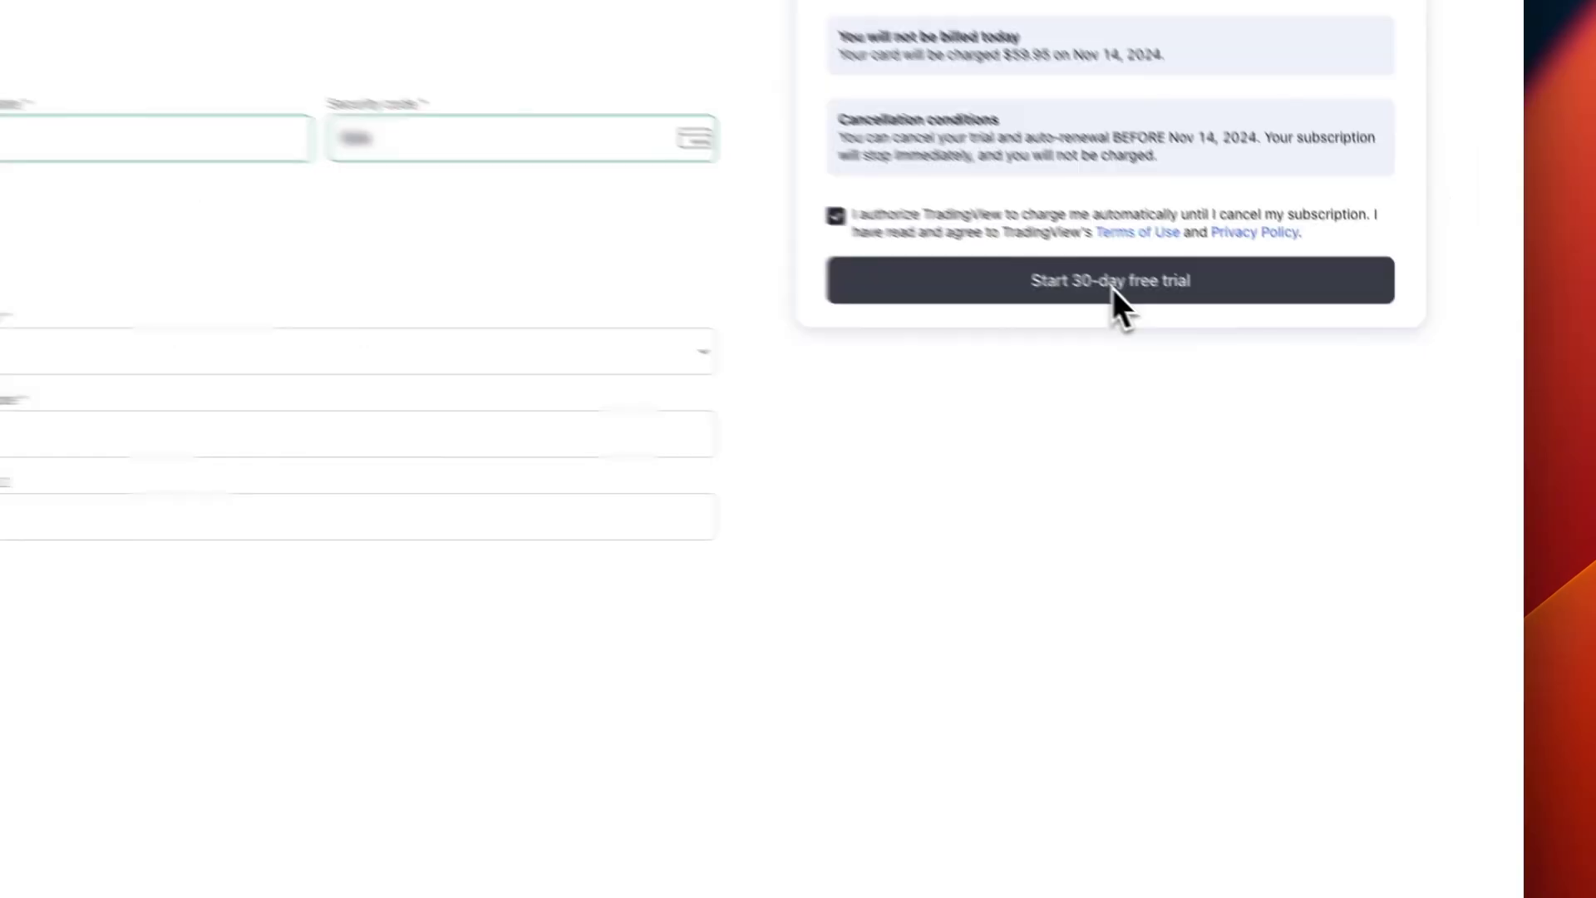
Submit the card details to start the 30-day Premium free trial with $0.00 due today.
{"action": "left_click", "coordinate": [1112, 288]}
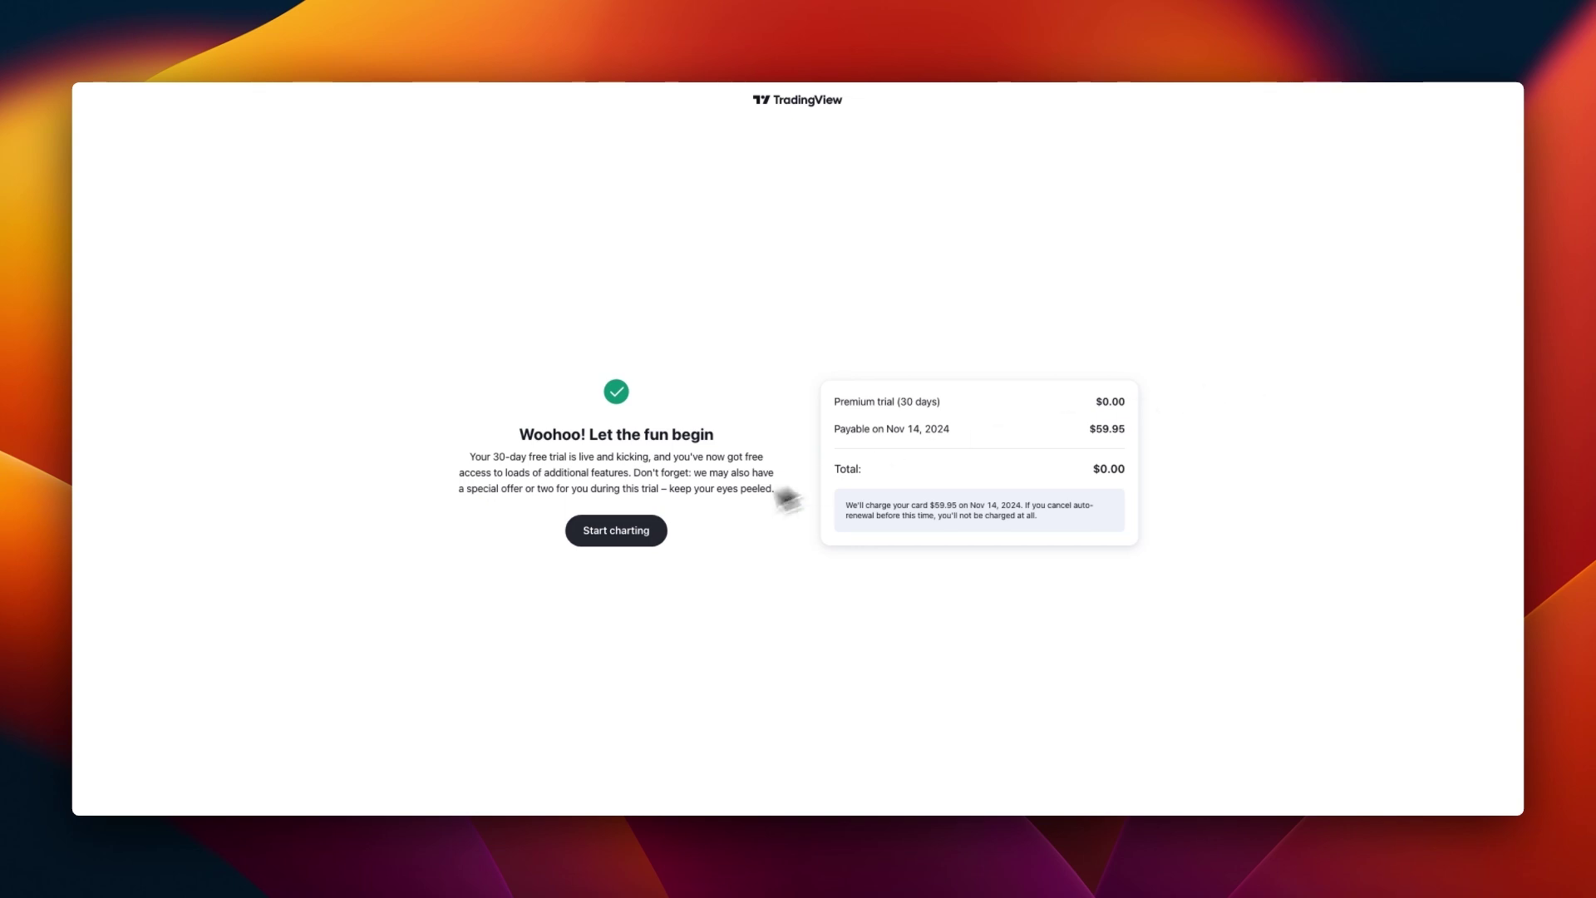
Open the chart workspace, dismiss the screener notice, and declare Non-professional subscriber status.
{"action": "left_click", "coordinate": [630, 536]}
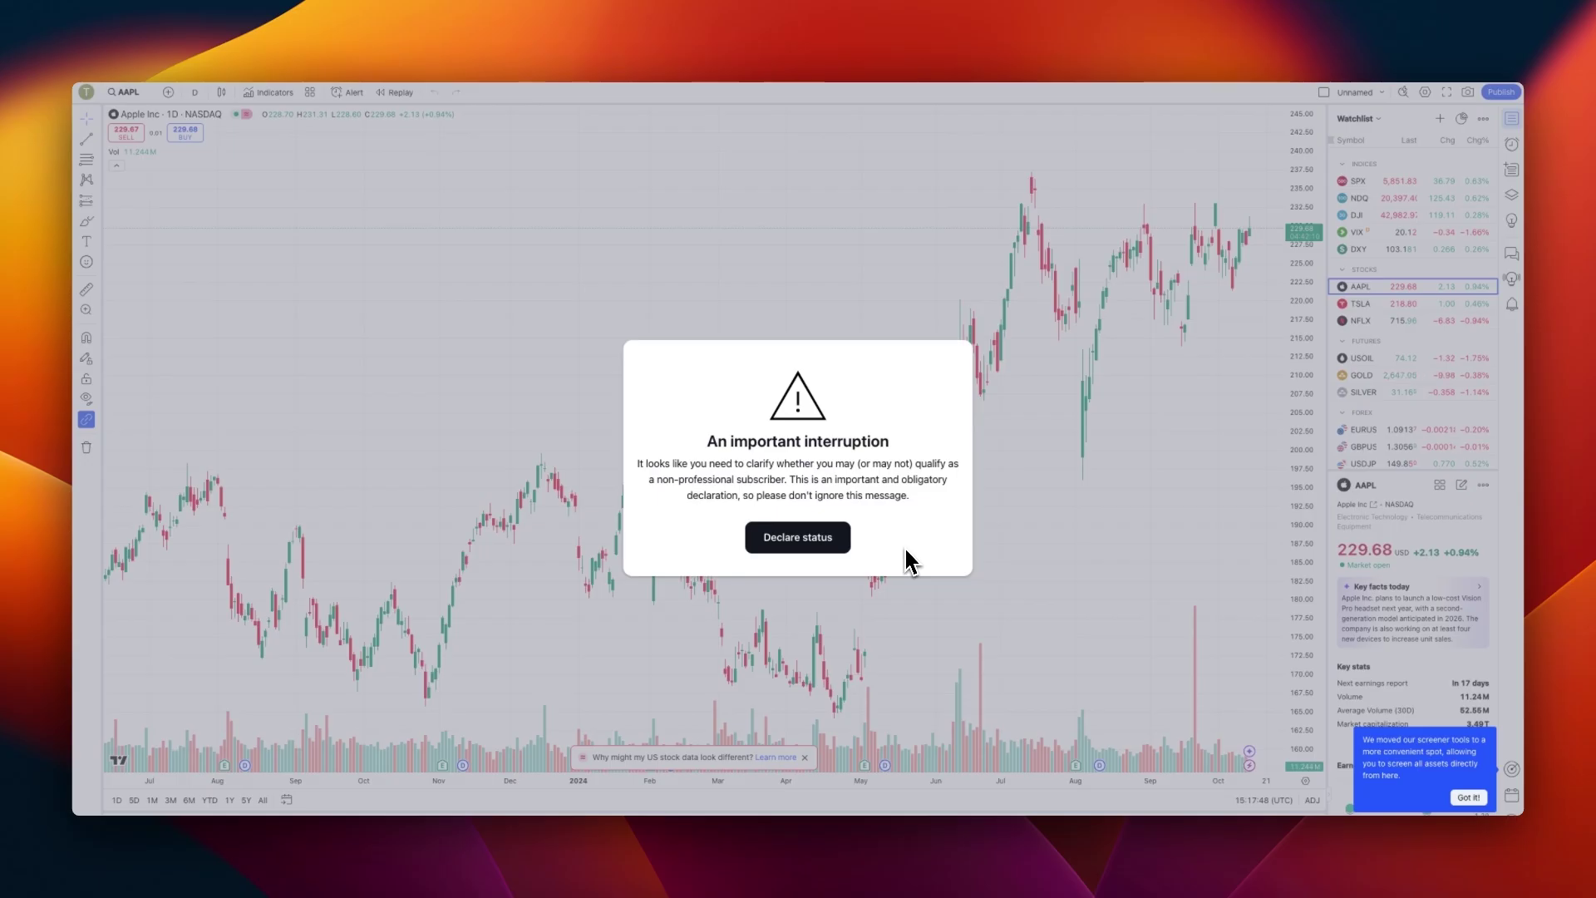
{"action": "left_click", "coordinate": [1468, 798]}
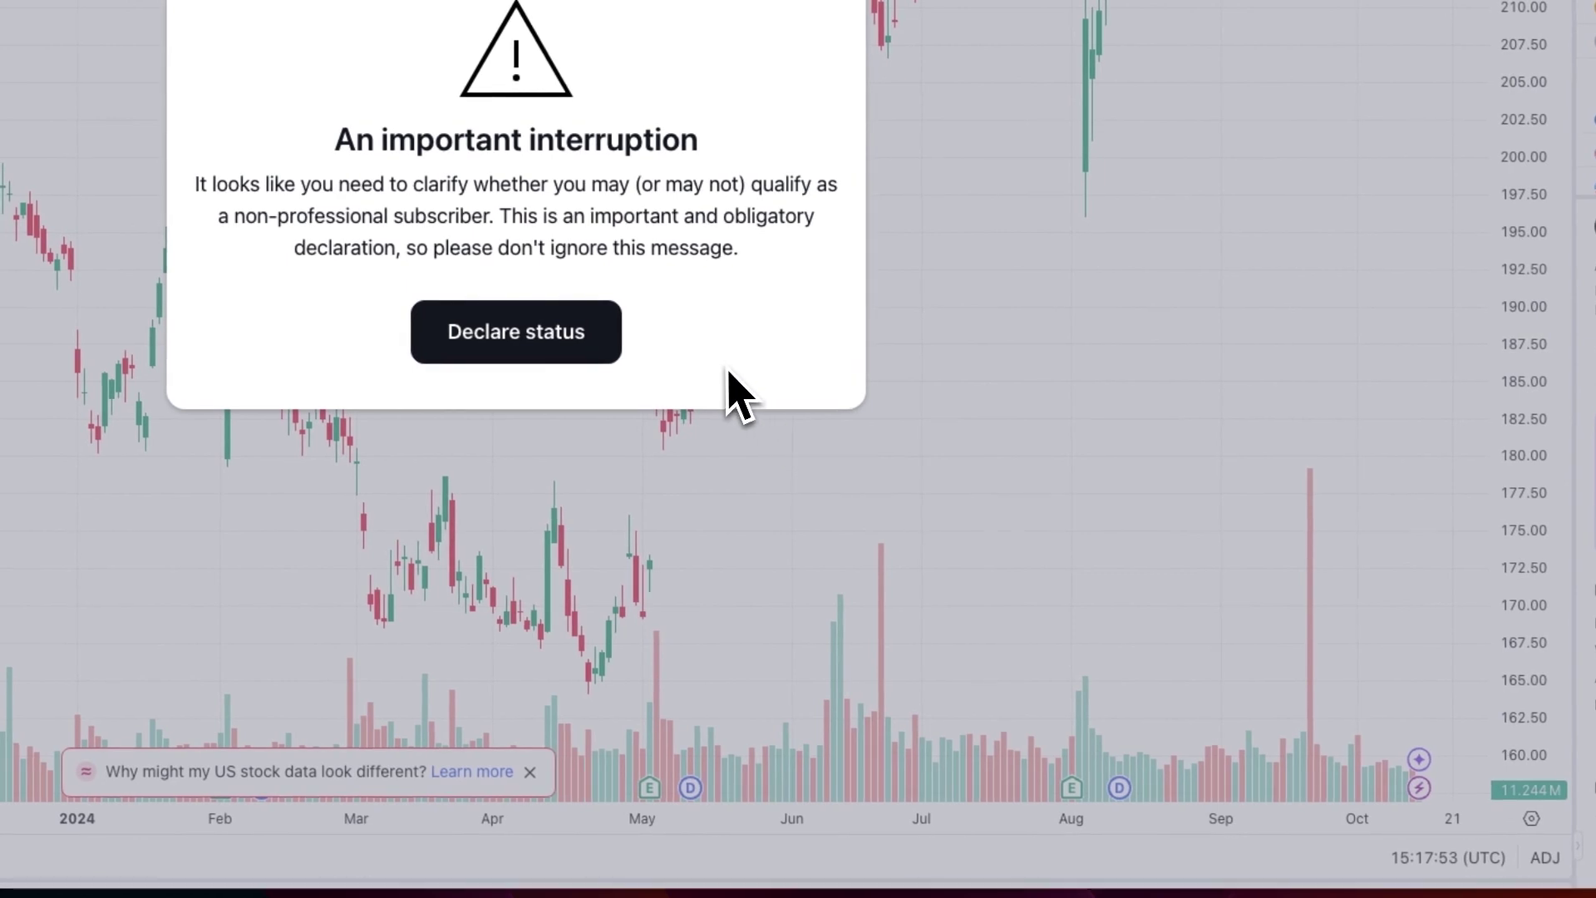
{"action": "left_click", "coordinate": [529, 341]}
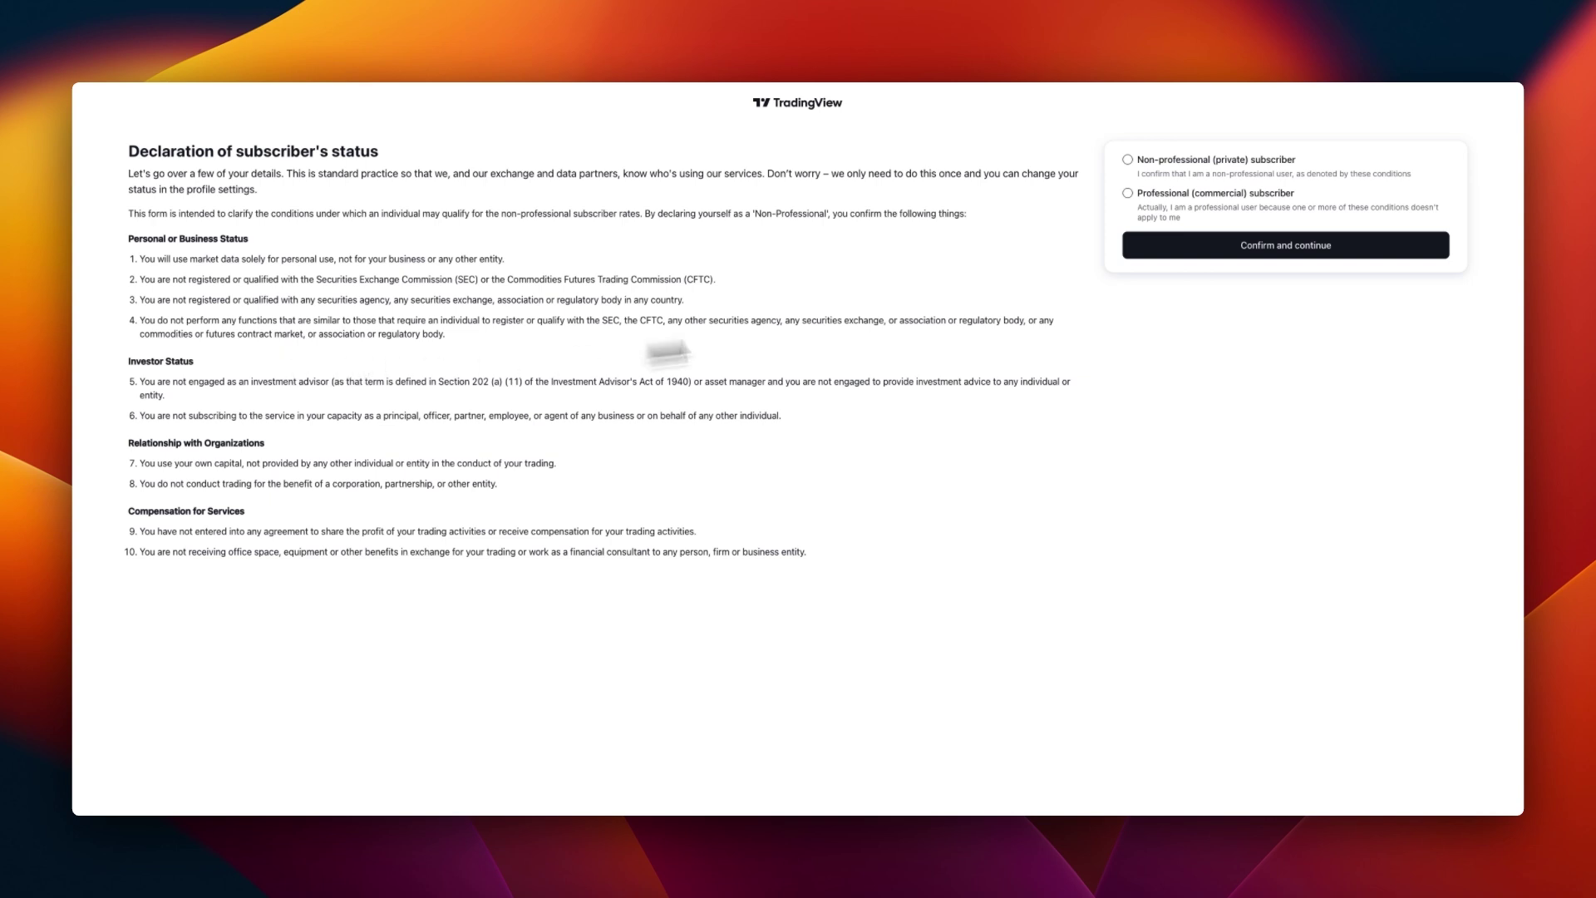
{"action": "left_click", "coordinate": [1128, 160]}
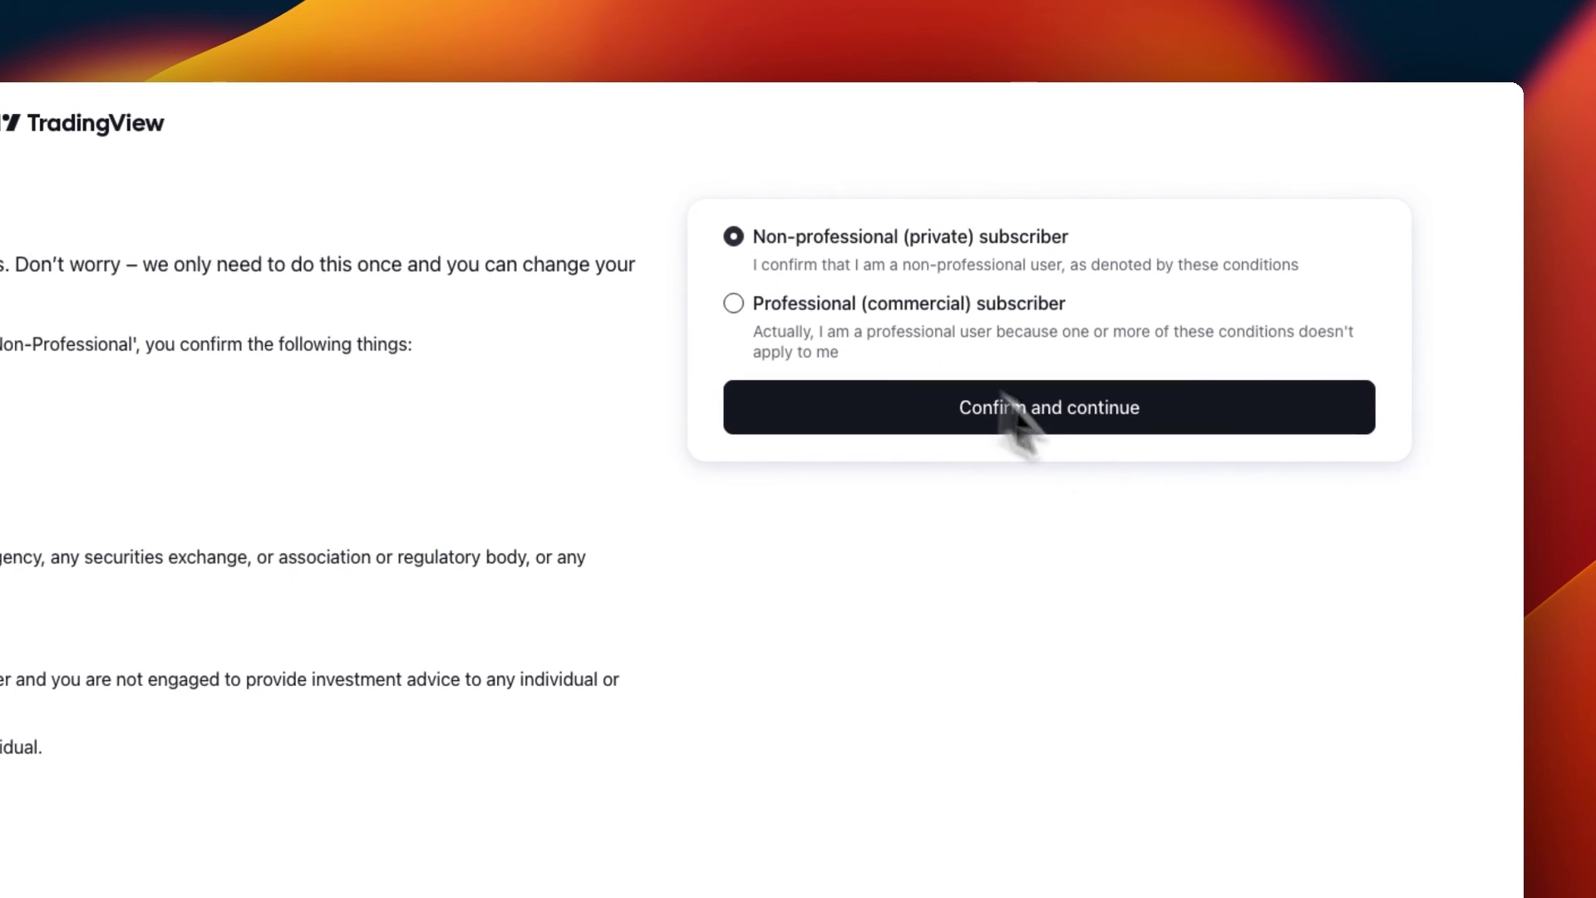
{"action": "left_click", "coordinate": [1123, 406]}
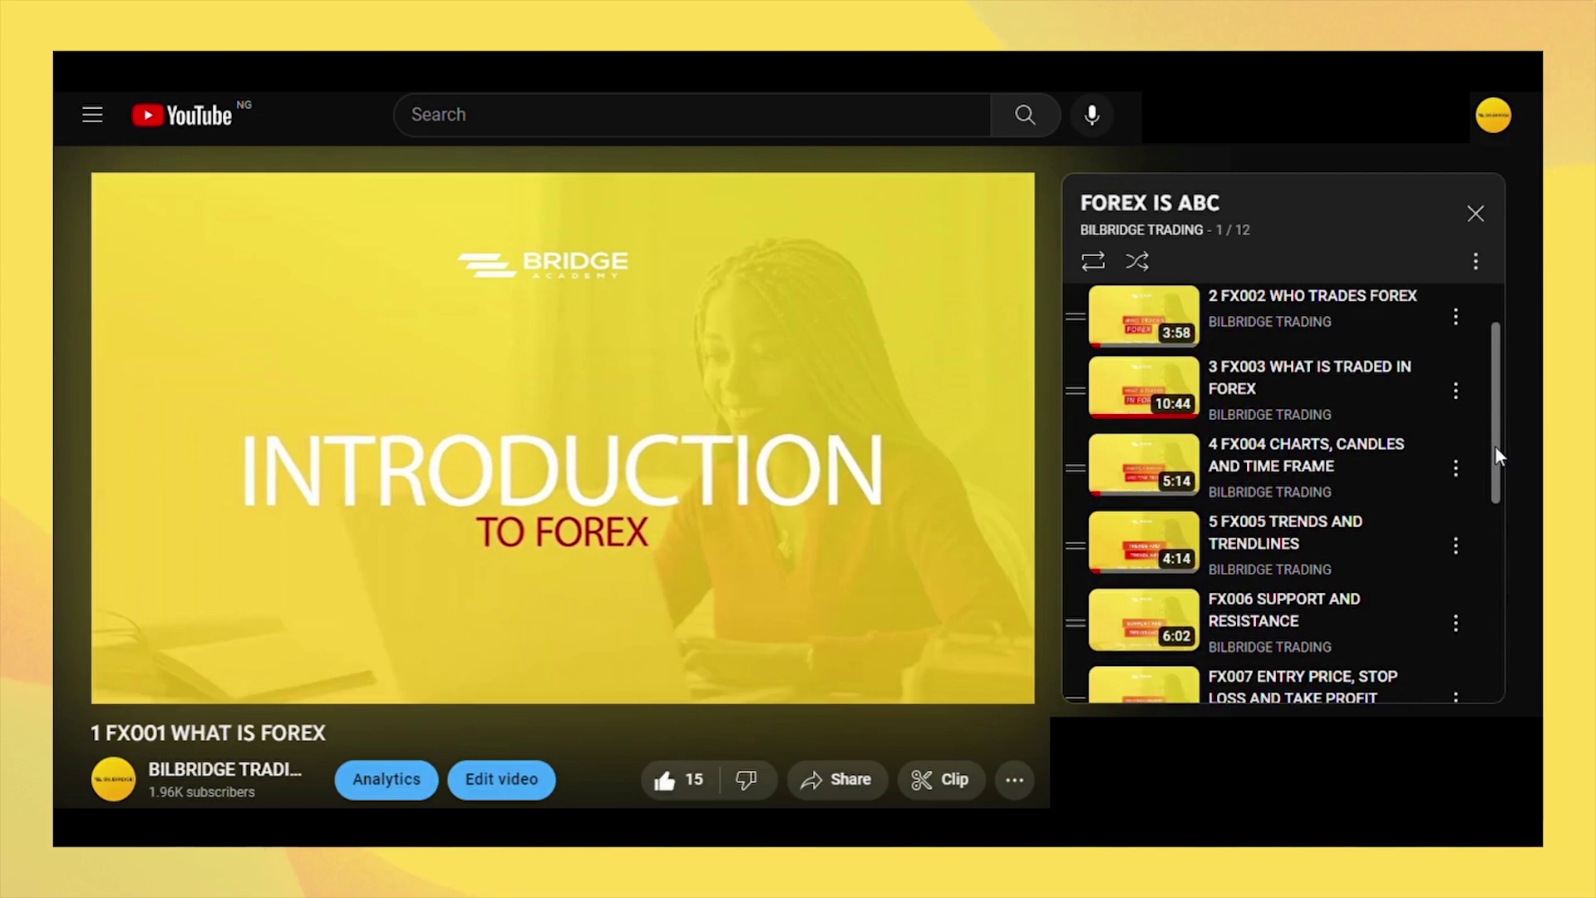
{"action": "left_click_drag", "start_coordinate": [1495, 446], "coordinate": [1495, 449]}
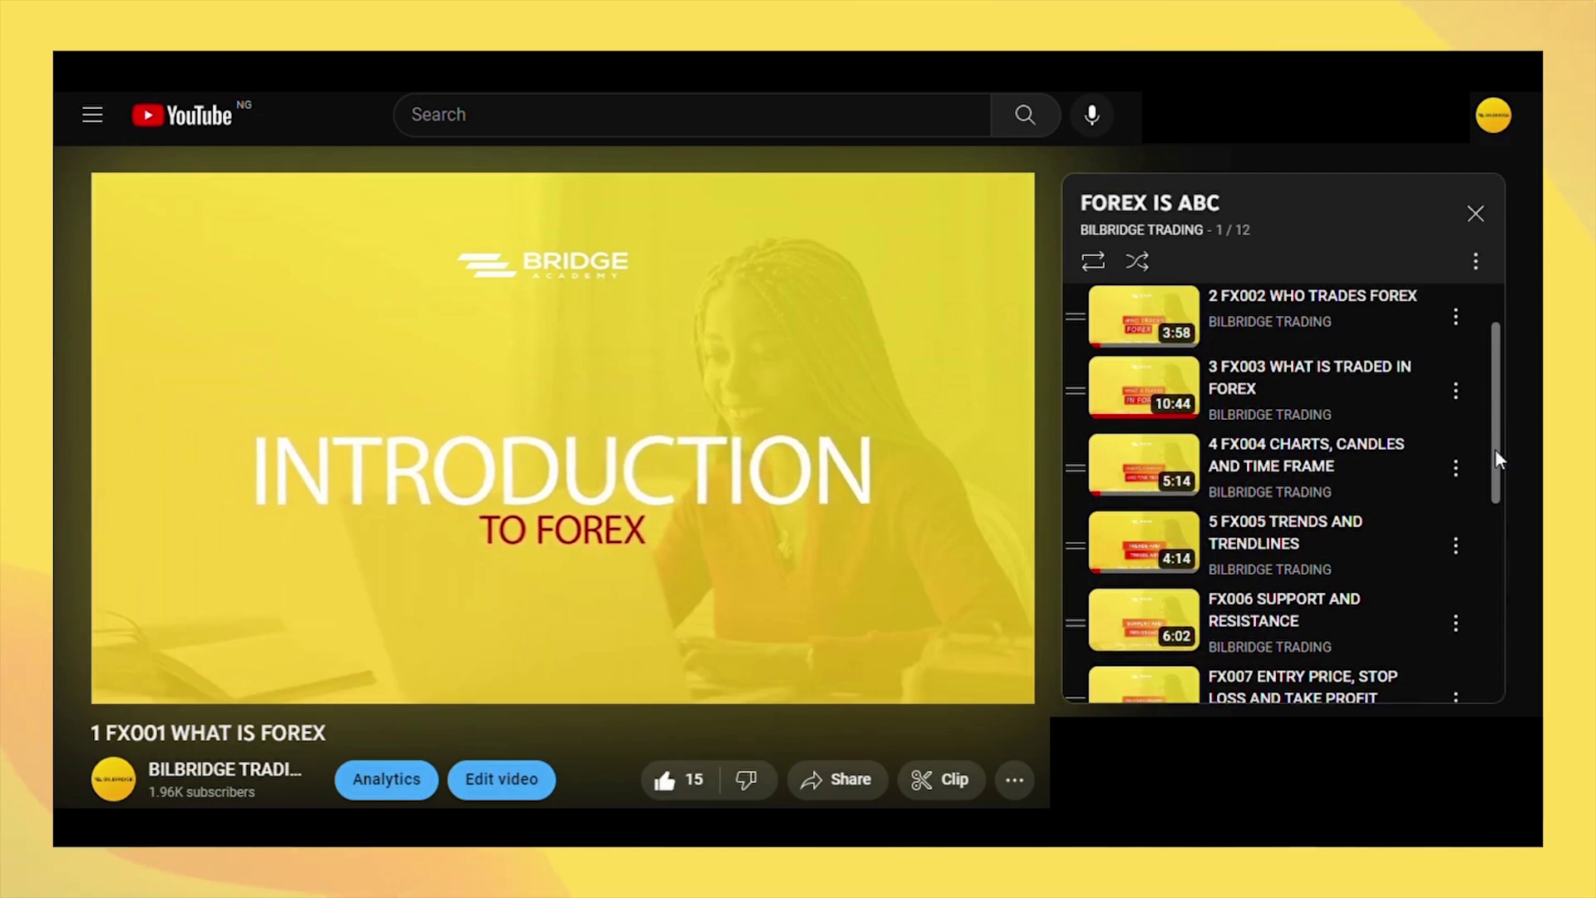